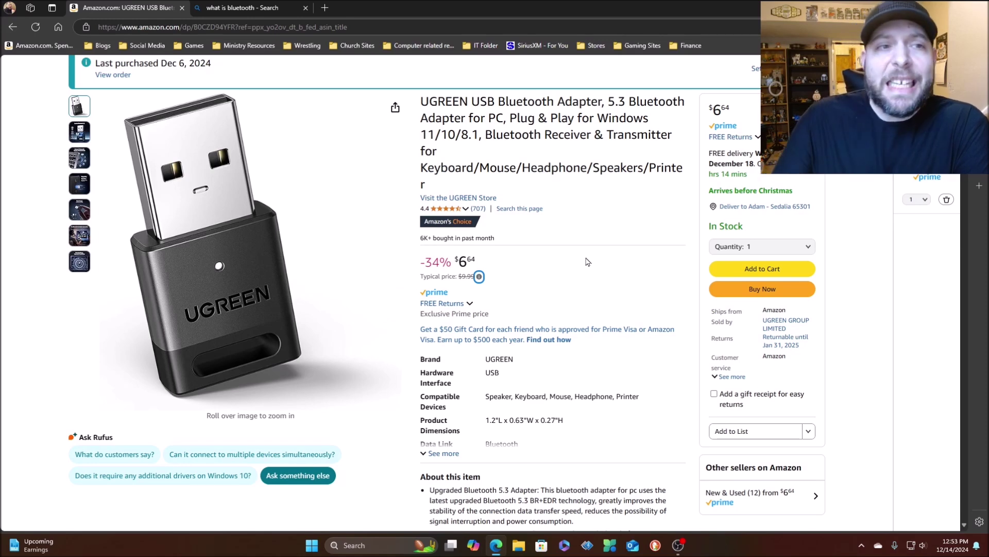
Examine the UGREEN USB Bluetooth adapter's product description and look through its gallery images
scroll(541, 266, down, 2)
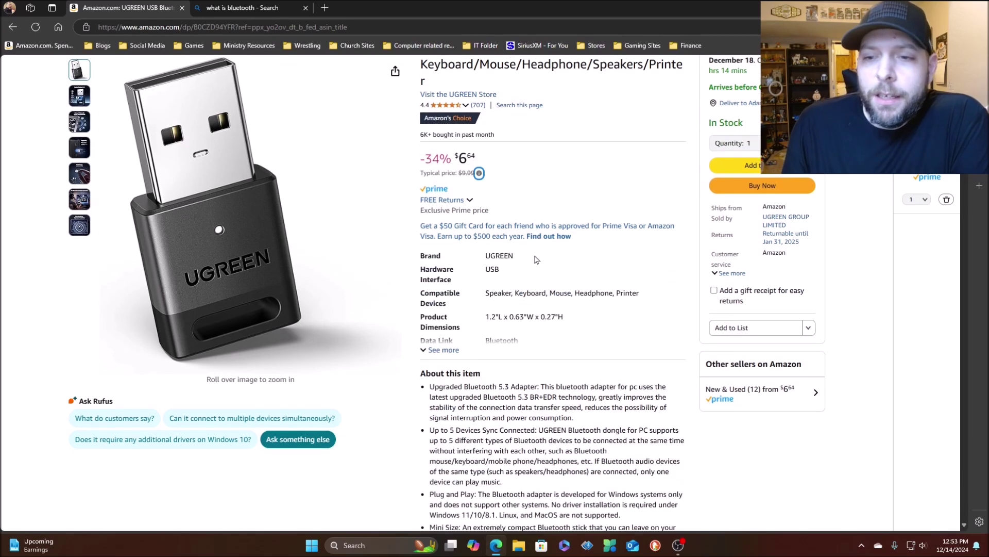
scroll(533, 260, down, 2)
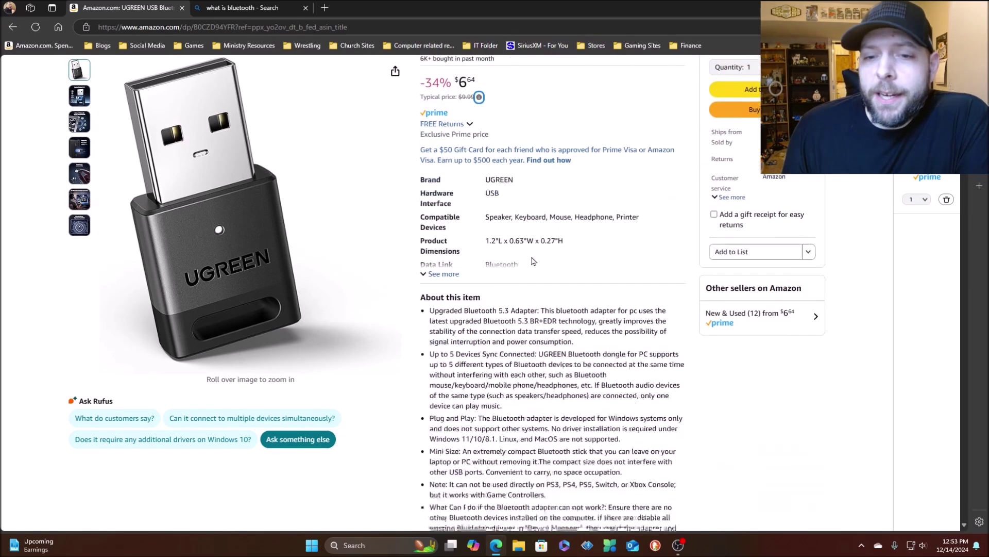
scroll(534, 260, down, 2)
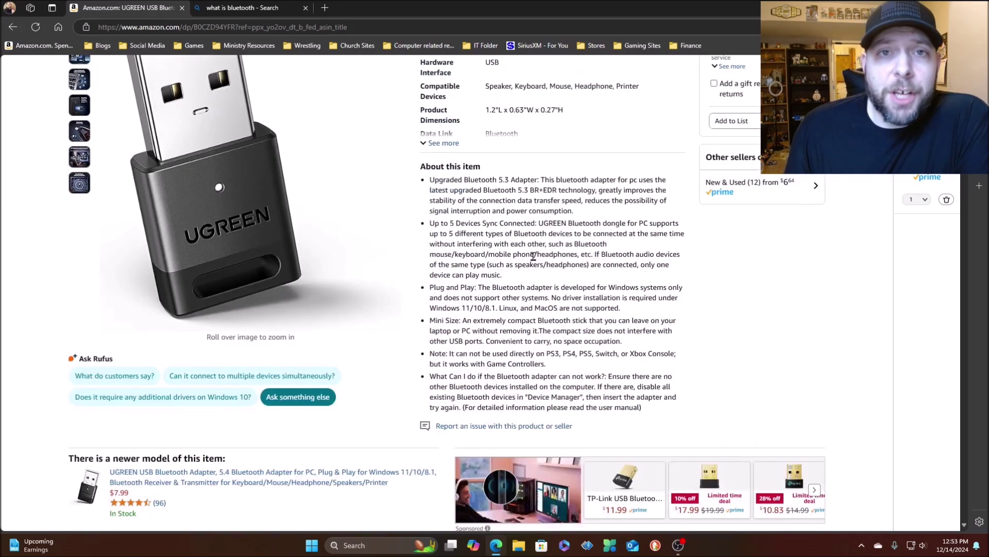
scroll(533, 256, up, 8)
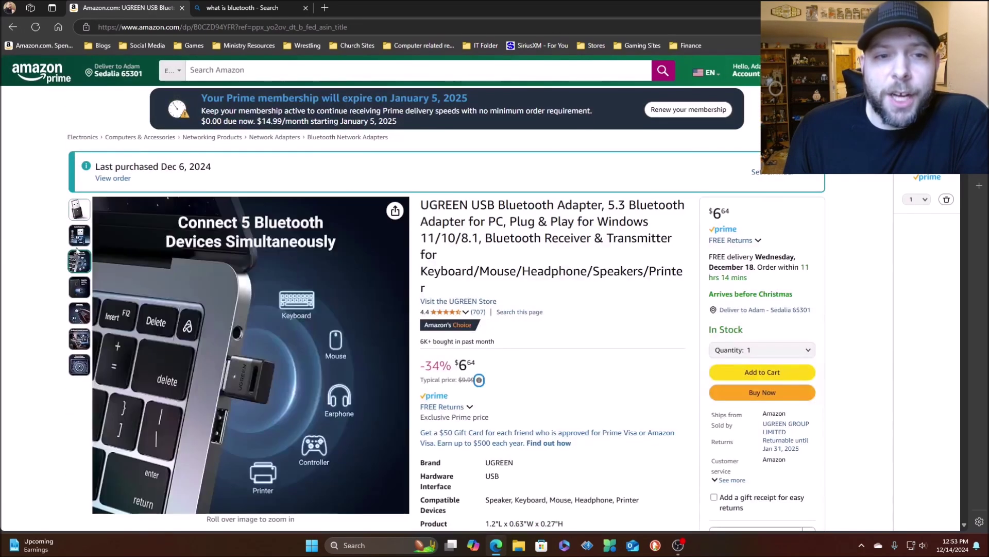
mouse_move(77, 232)
mouse_move(205, 237)
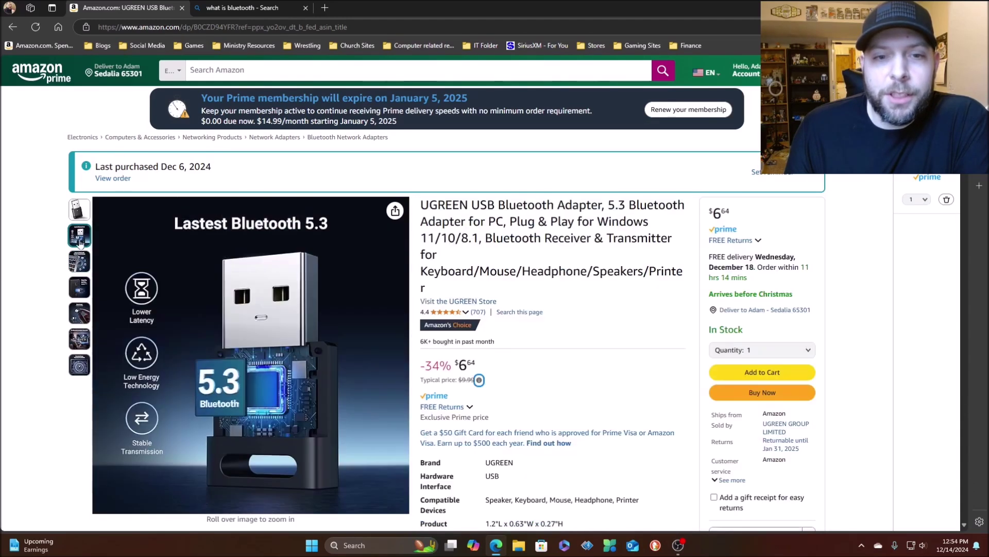
mouse_move(76, 263)
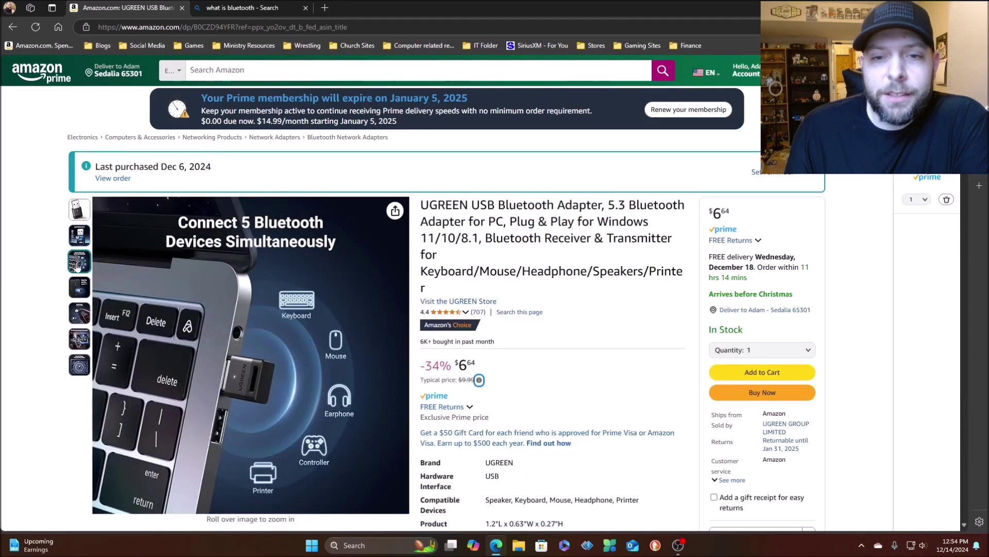
mouse_move(81, 289)
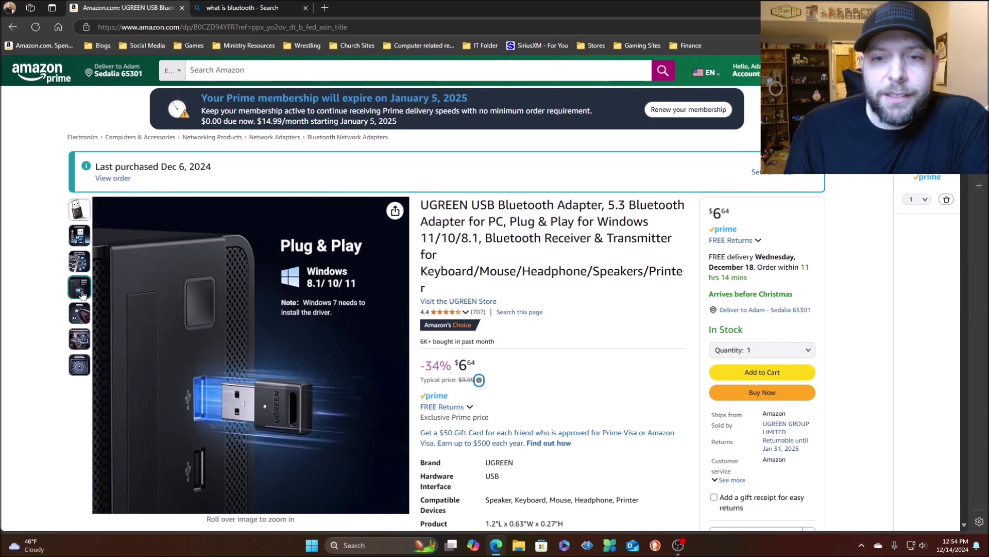
mouse_move(84, 317)
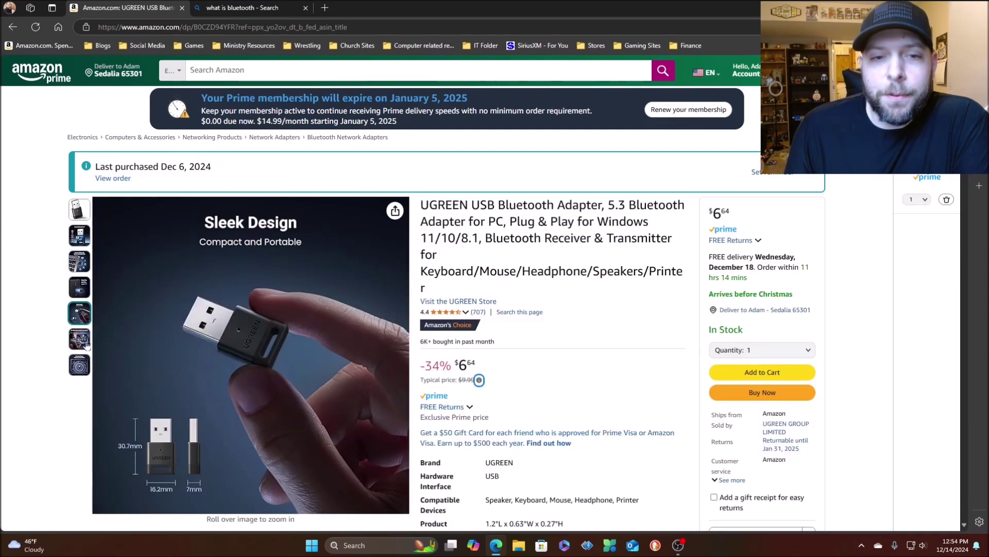
mouse_move(81, 344)
mouse_move(82, 369)
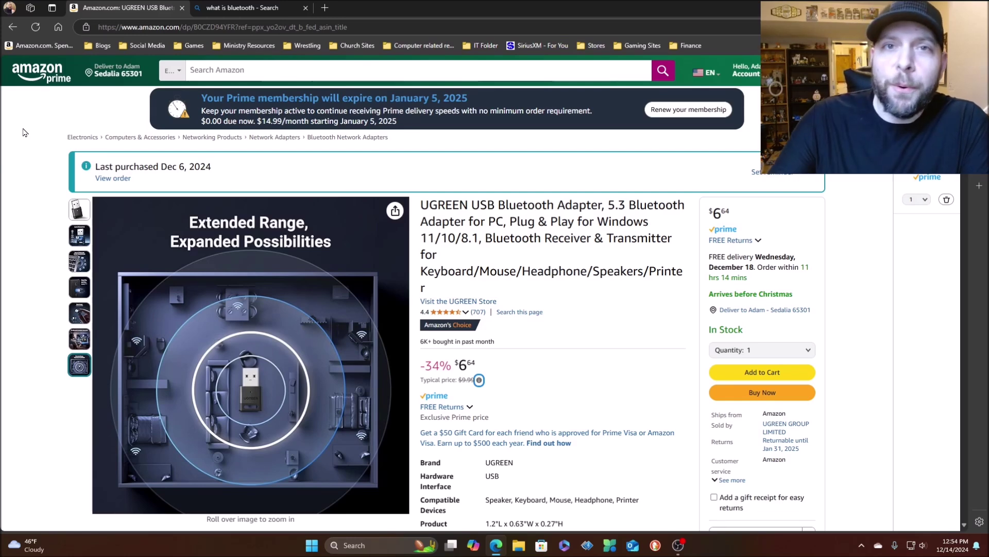
mouse_move(291, 228)
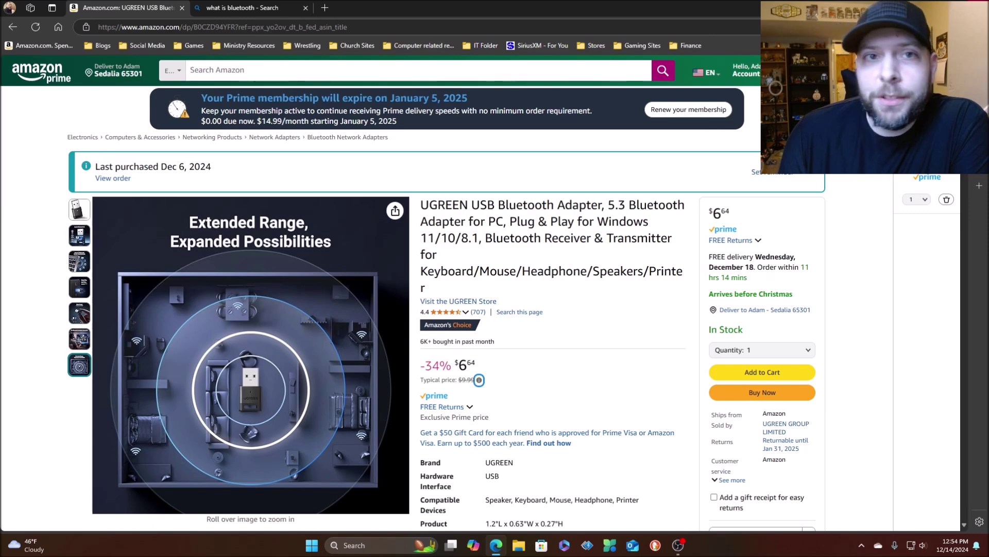
Minimize the browser, show the Bluetooth devices in Windows Settings and move the Settings window fully into view
click(496, 545)
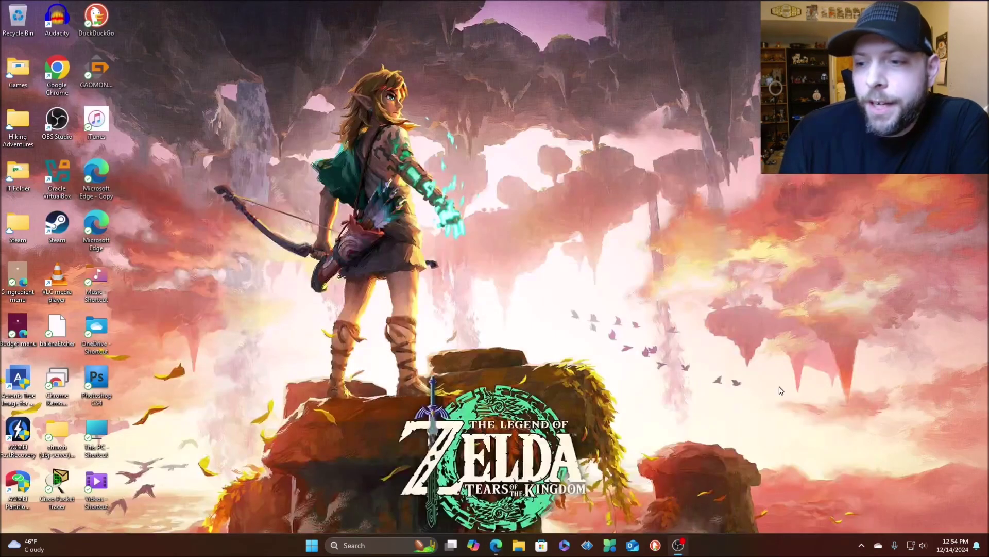
click(859, 545)
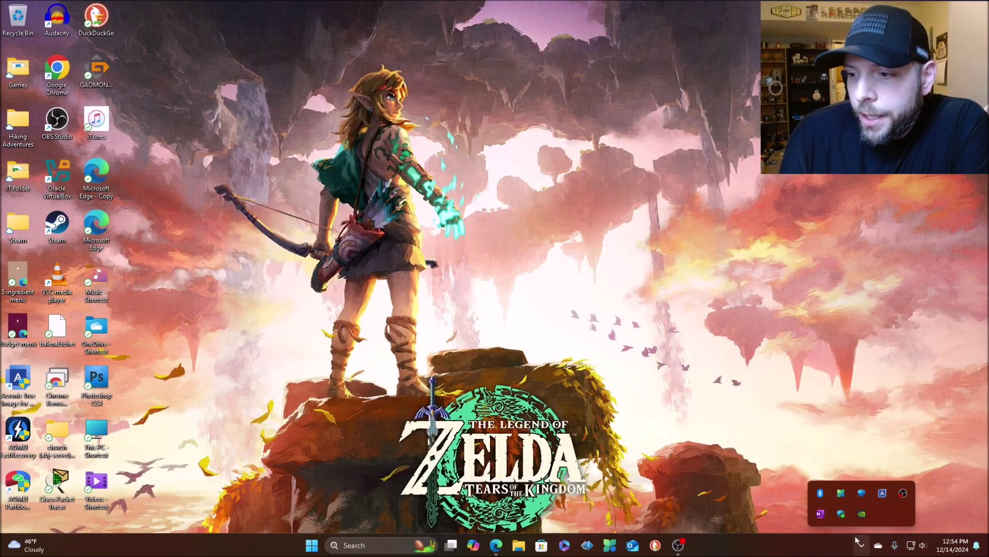
right_click(823, 496)
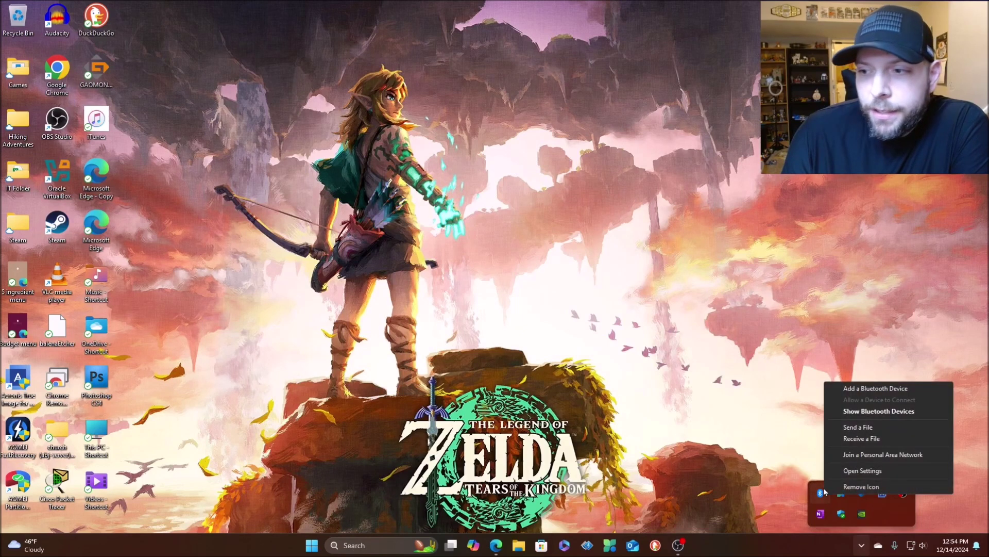
click(846, 413)
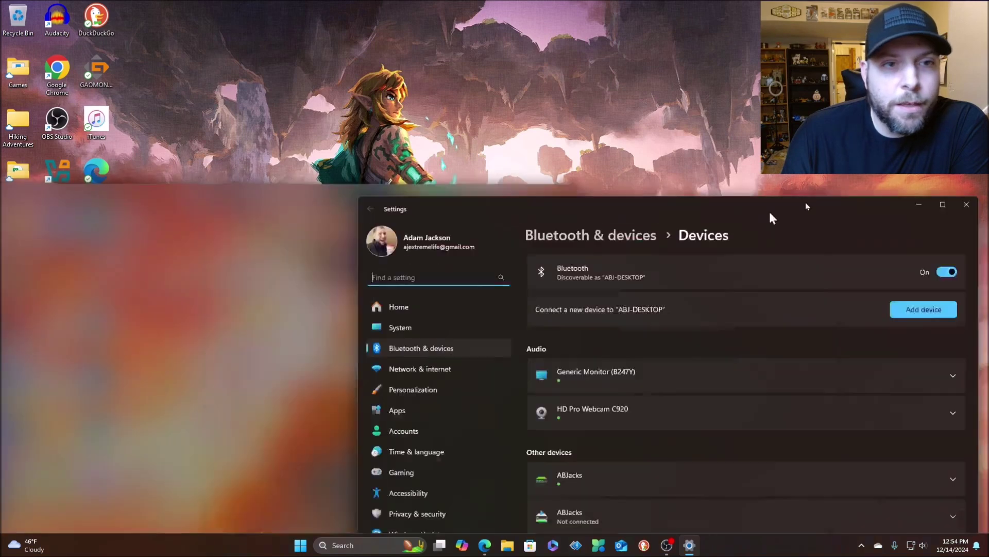
drag(768, 209, 531, 48)
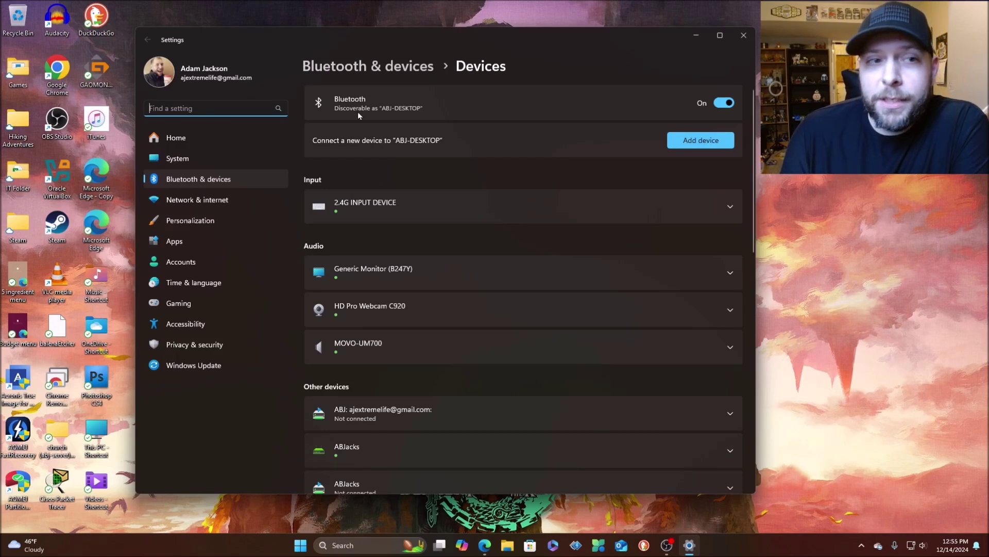
Search Windows for "bluetooth" to open Bluetooth and other devices settings, and toggle Bluetooth off and on again
click(861, 545)
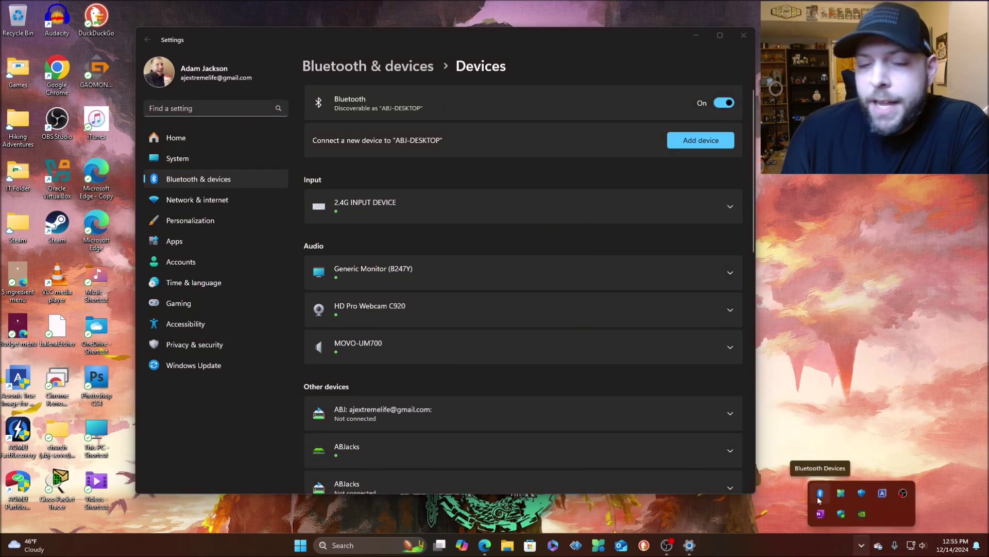
click(372, 542)
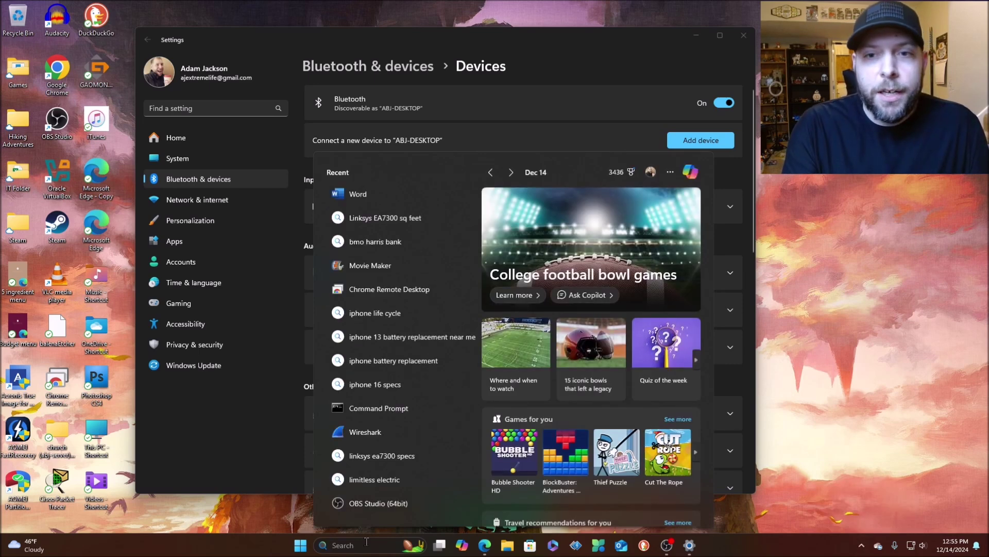
text(blu)
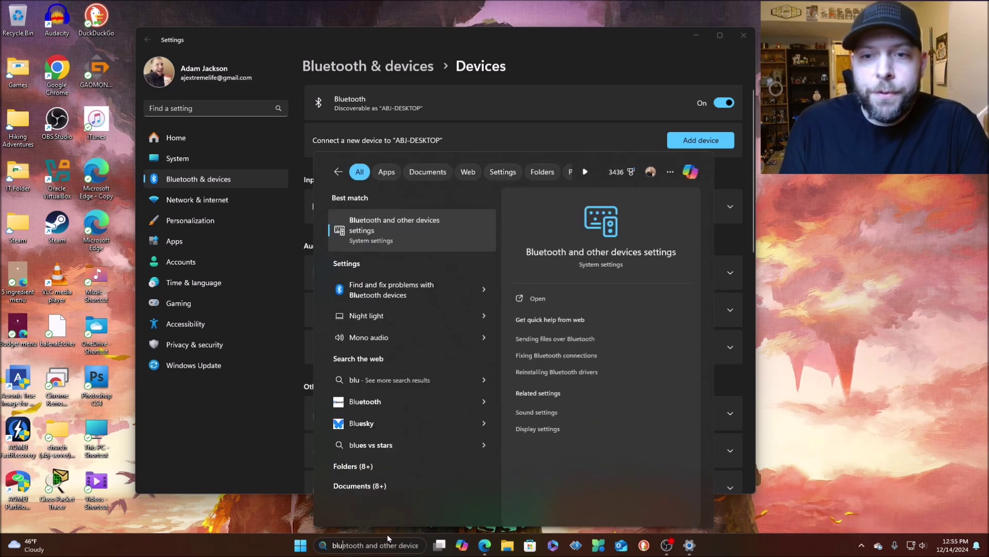
text(etooth)
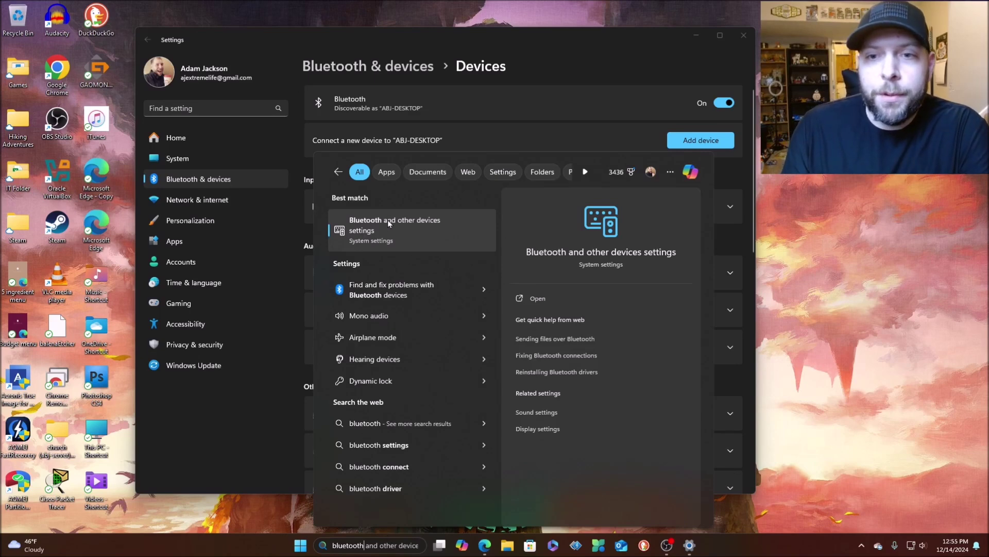
click(407, 230)
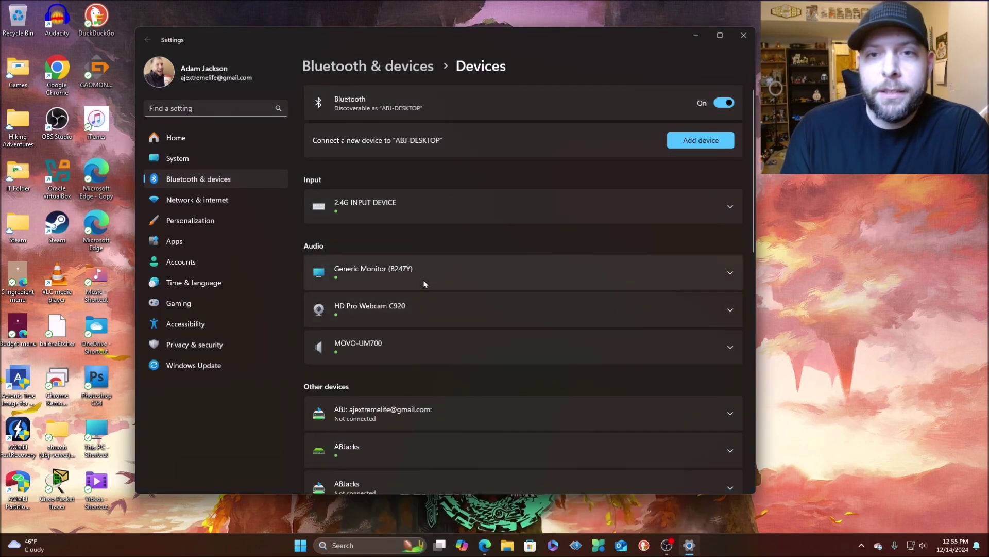
click(730, 107)
click(729, 107)
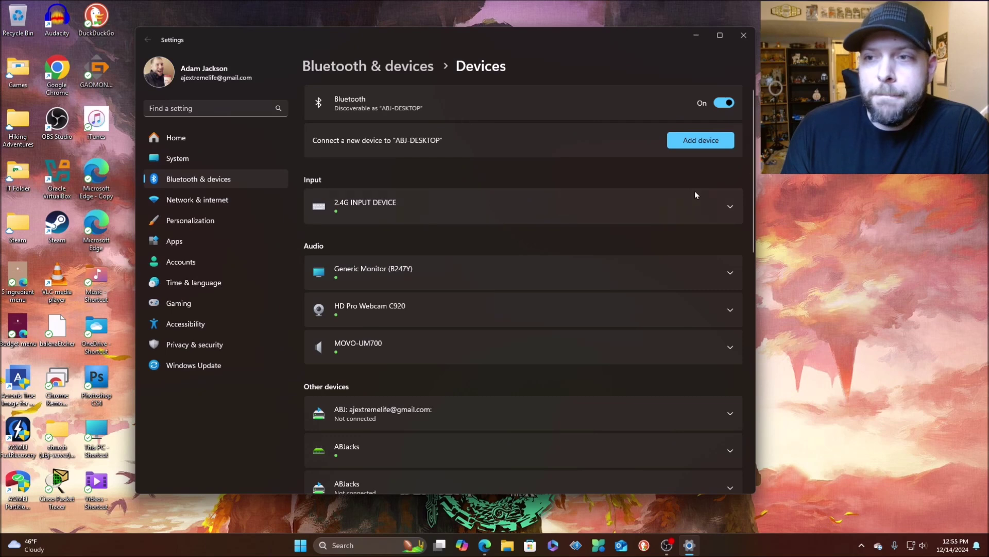
Add a Bluetooth device, listing all available devices and pairing the Raycon Everyday Earbuds
click(704, 142)
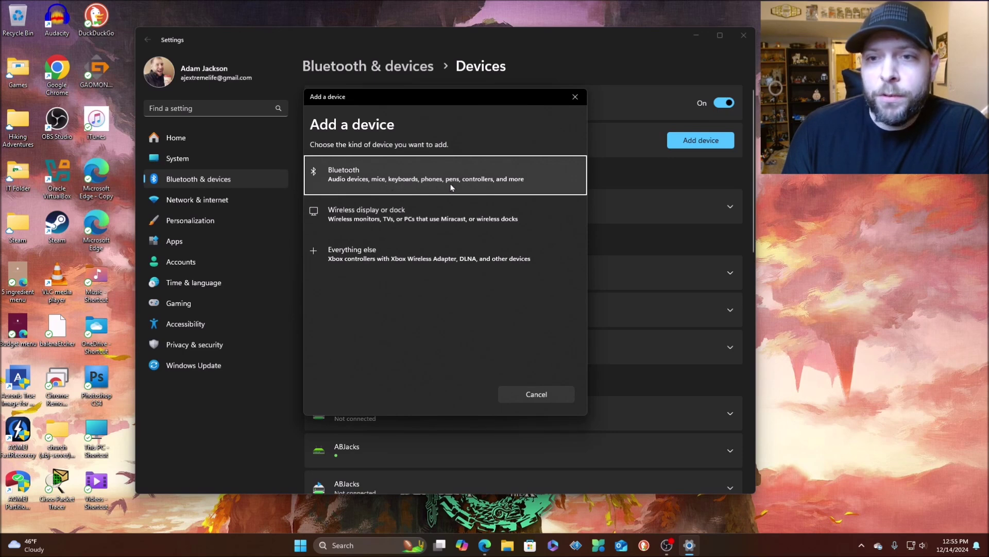
click(511, 181)
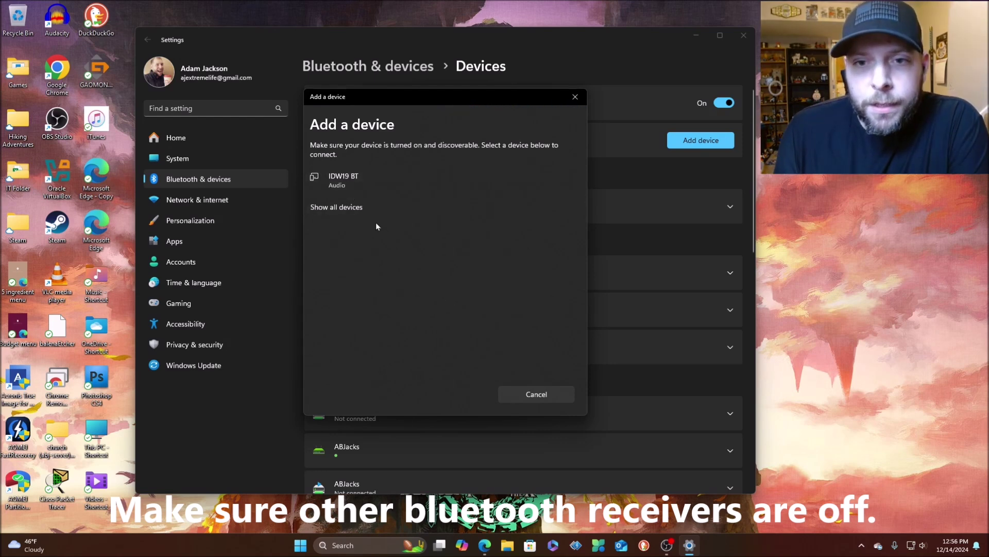
click(352, 209)
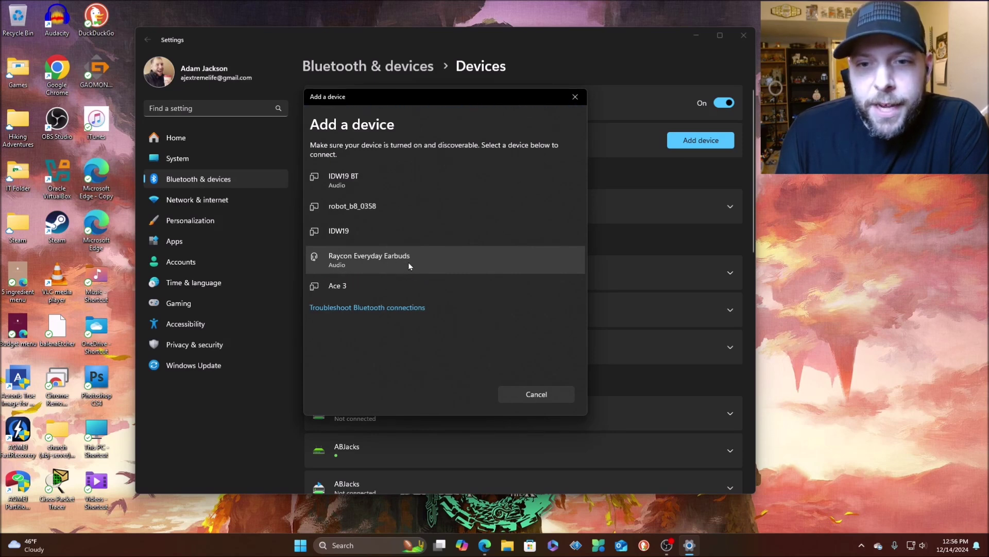
click(408, 265)
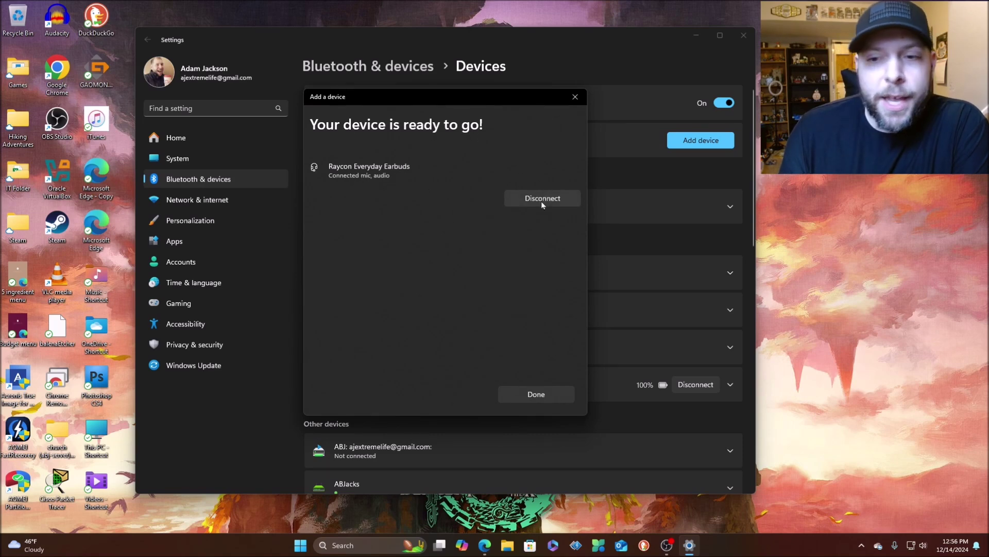
click(530, 398)
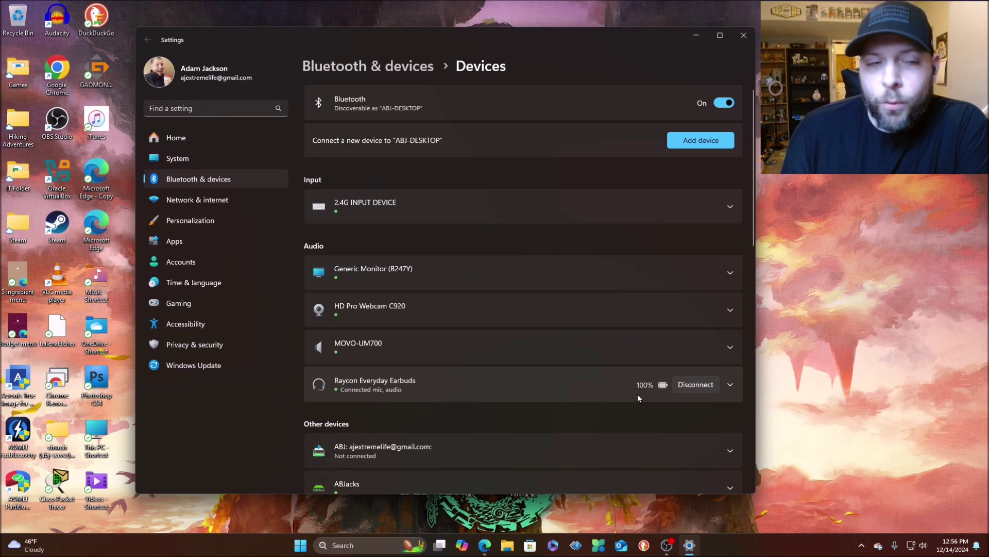
Expand the options of the Raycon Everyday Earbuds and disconnect them
click(730, 385)
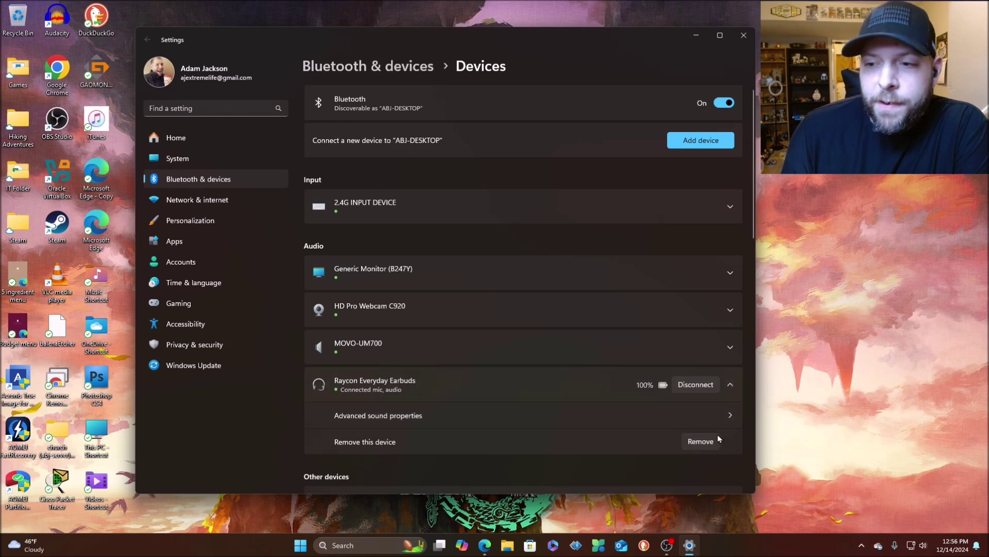
click(696, 385)
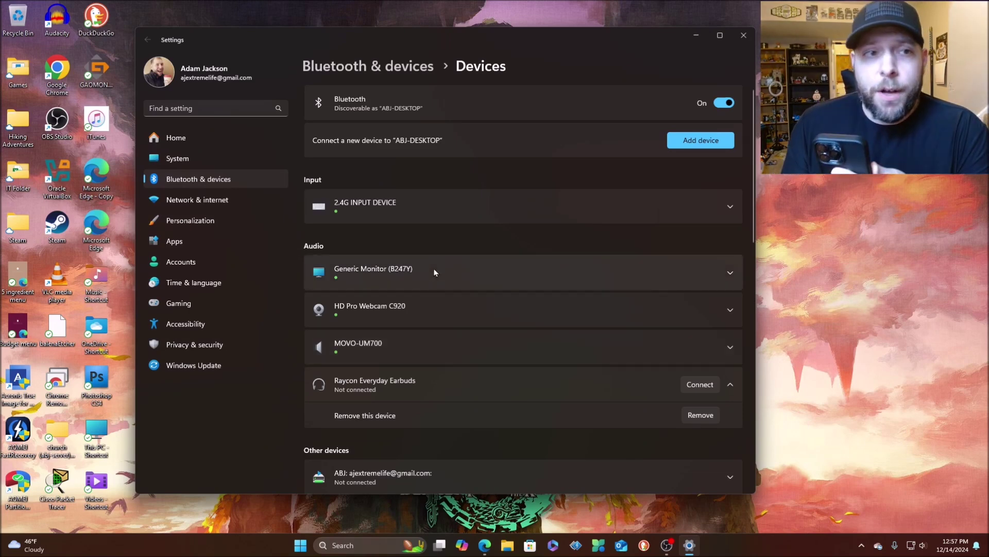
click(691, 142)
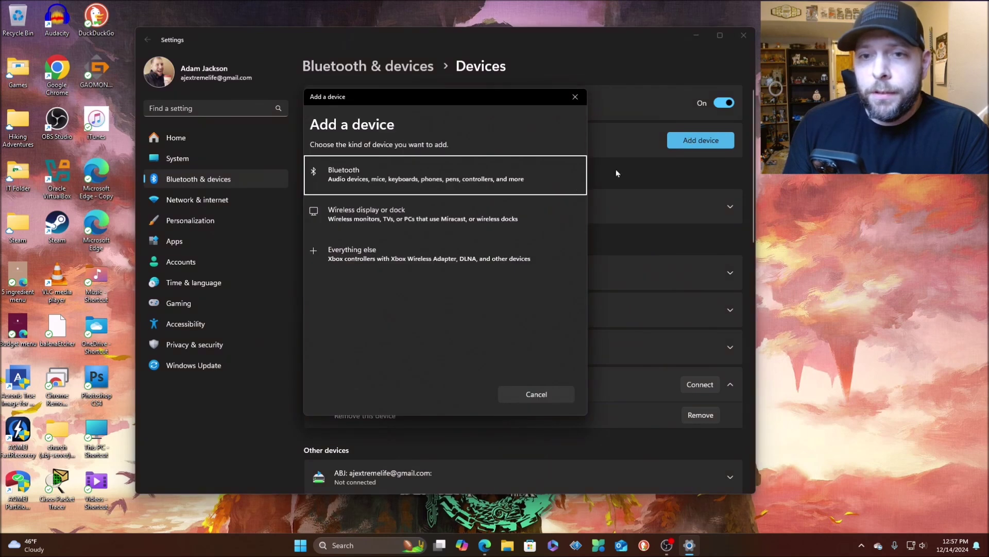
click(370, 173)
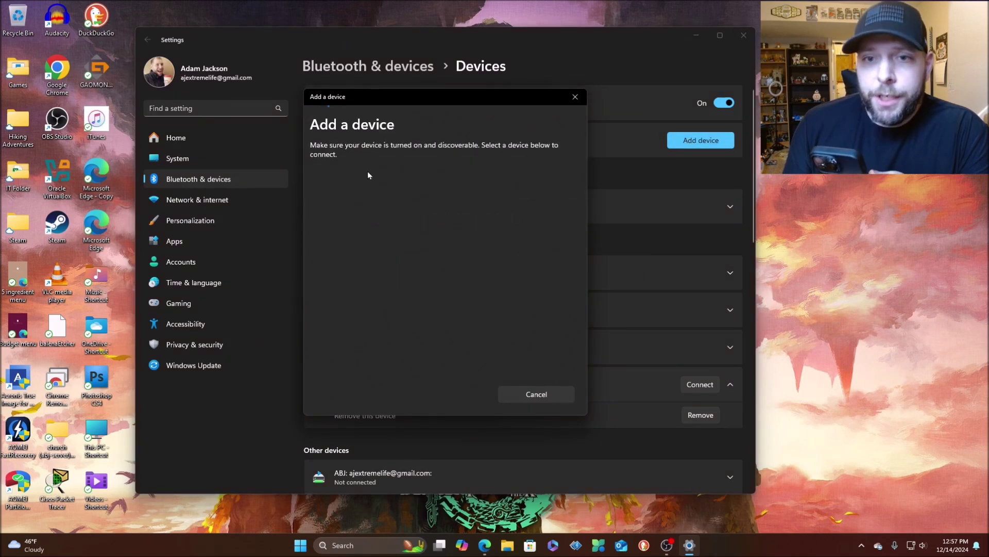
click(350, 211)
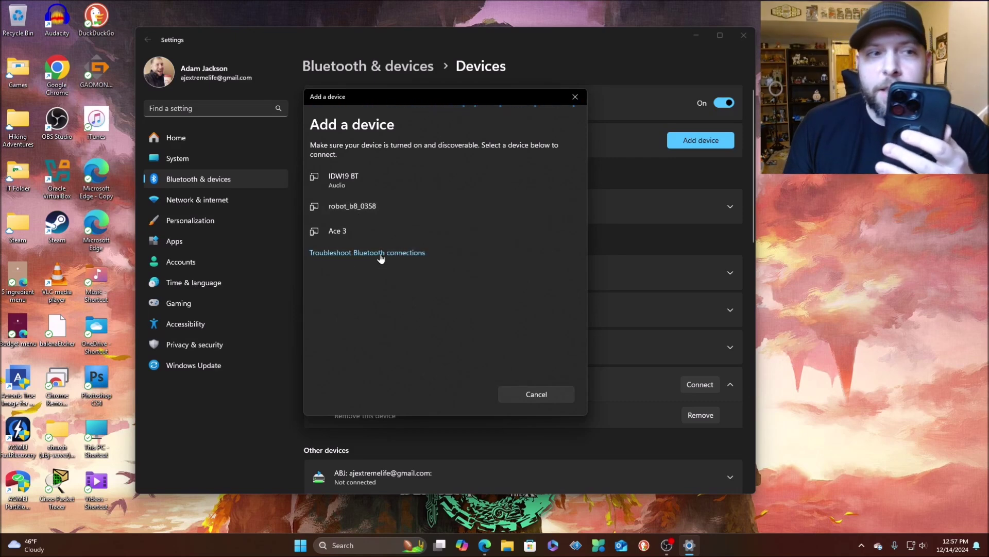
click(537, 394)
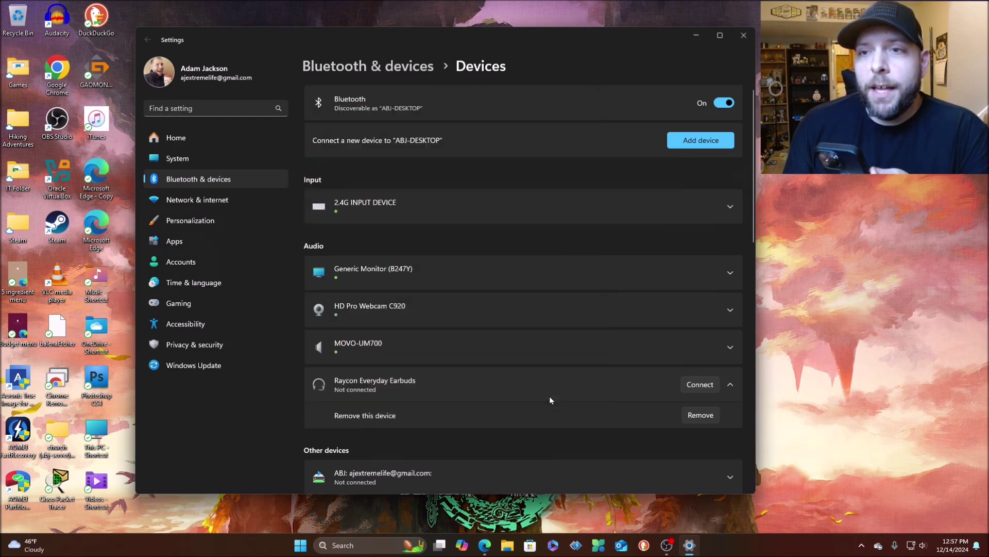
Close Settings, search Windows for "phone Link" and open the Phone Link app
click(744, 45)
click(354, 550)
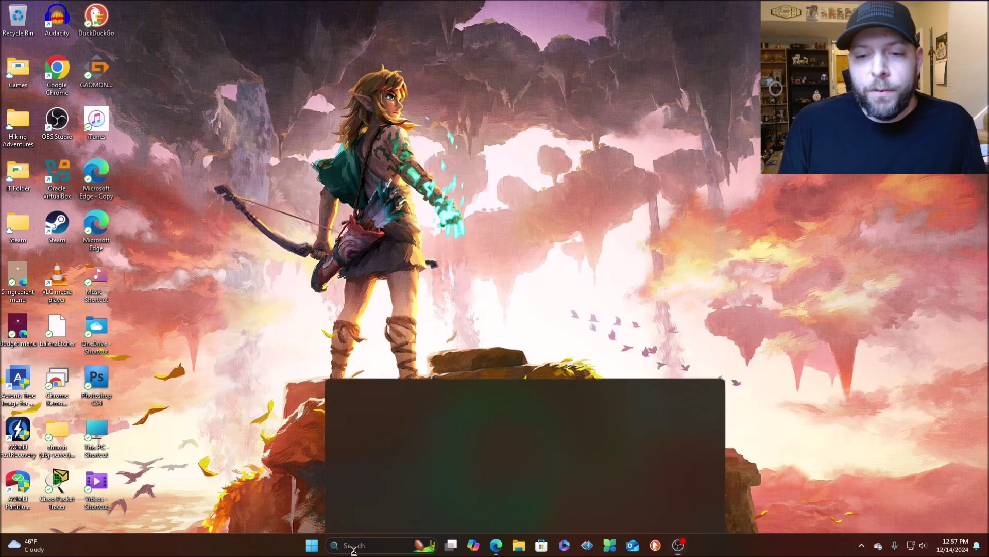
text(phone Link)
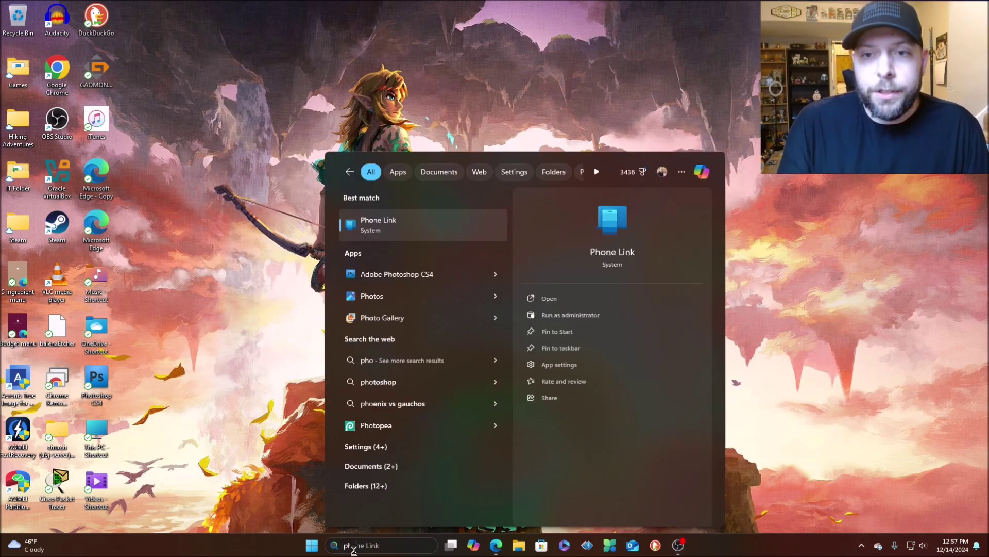
click(389, 227)
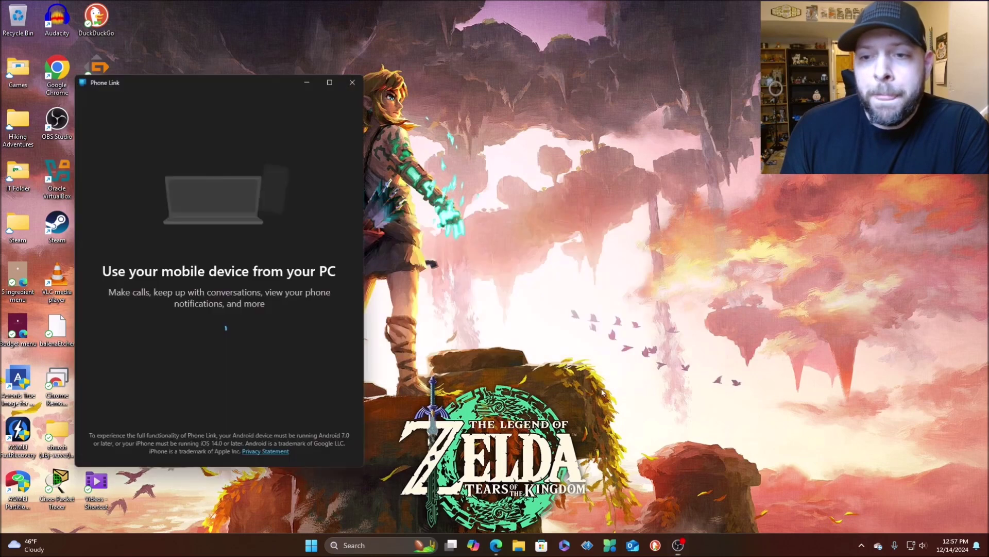
Maximize Phone Link, choose iPhone as the device type, confirm the pairing and continue through the setup pages
mouse_move(337, 81)
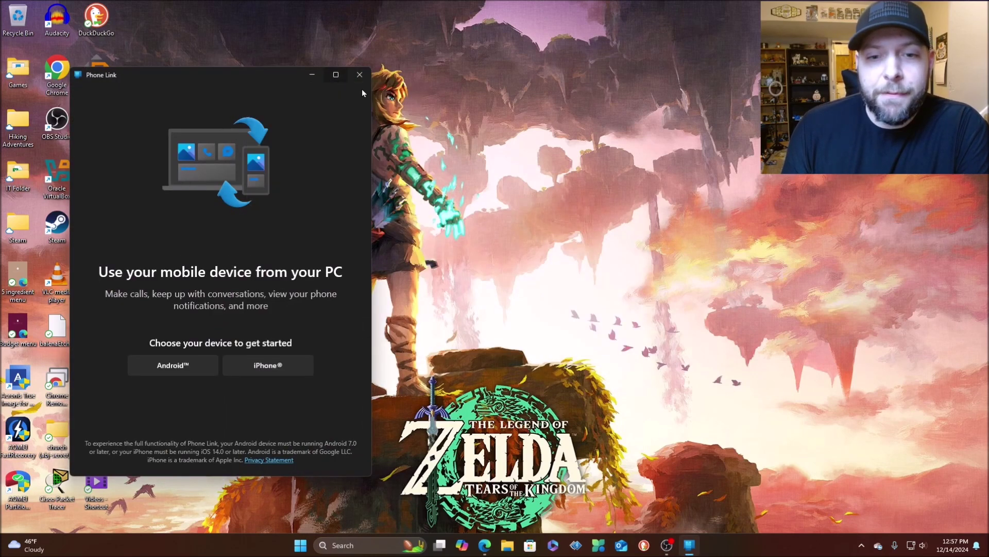
click(337, 78)
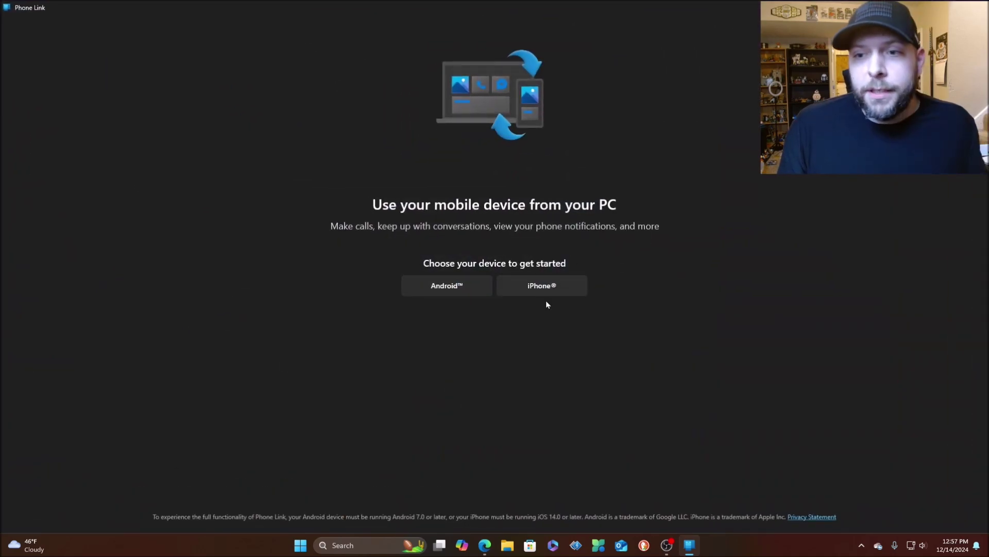
click(536, 287)
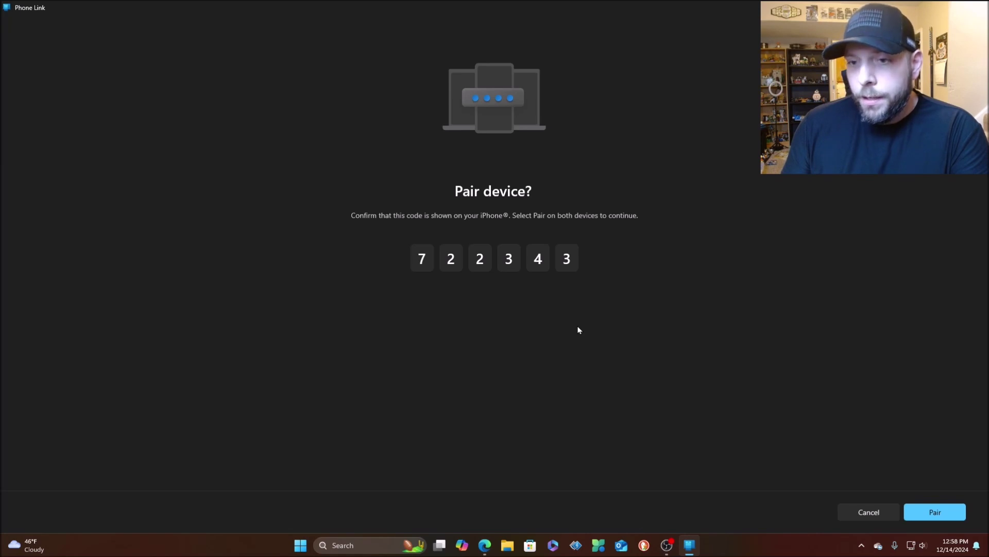
click(960, 511)
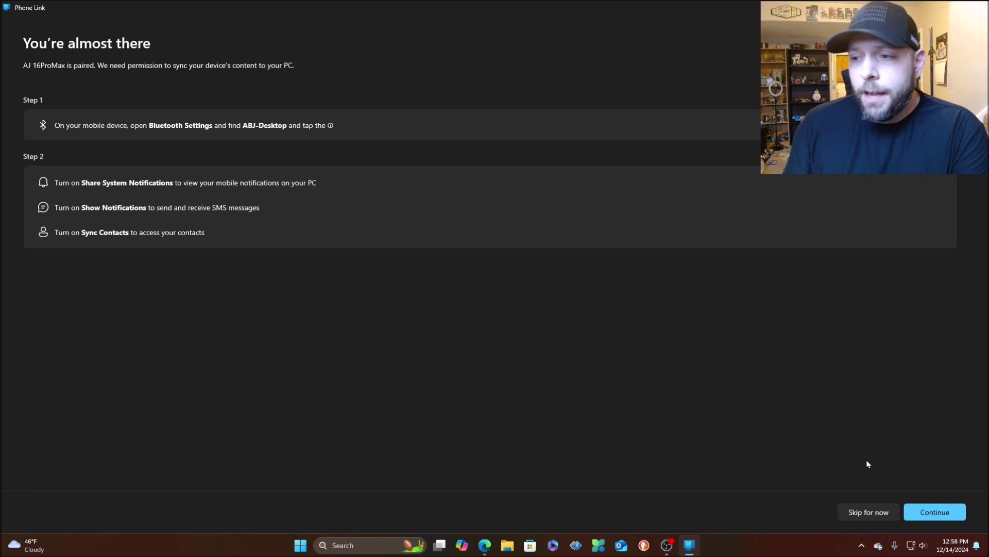
click(932, 515)
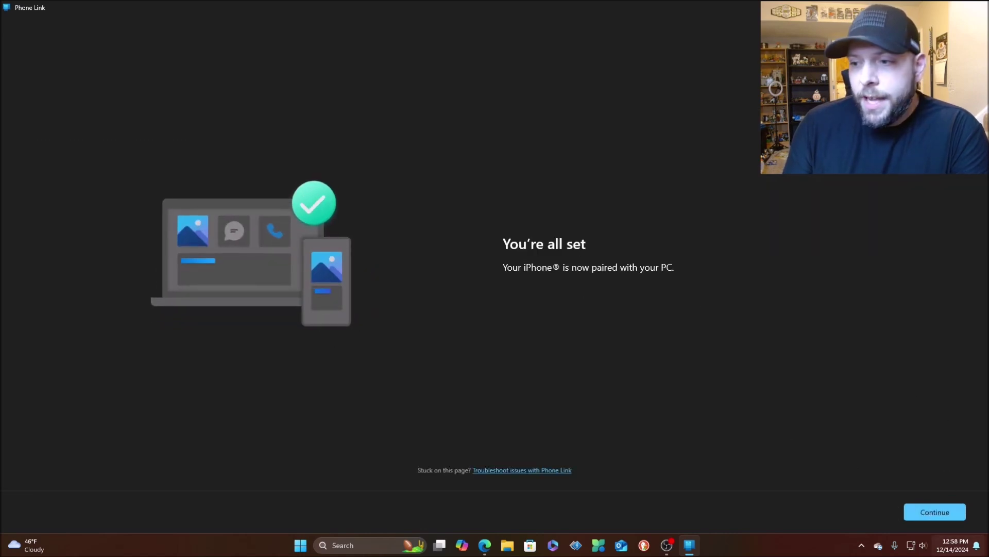
click(938, 515)
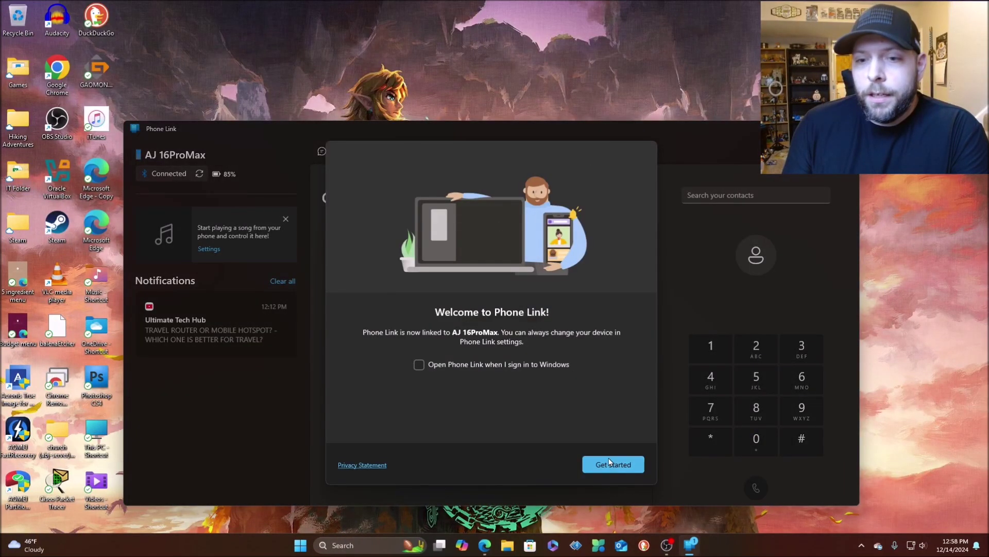
Leave opening Phone Link at Windows sign-in disabled and get started from the welcome dialog
click(419, 367)
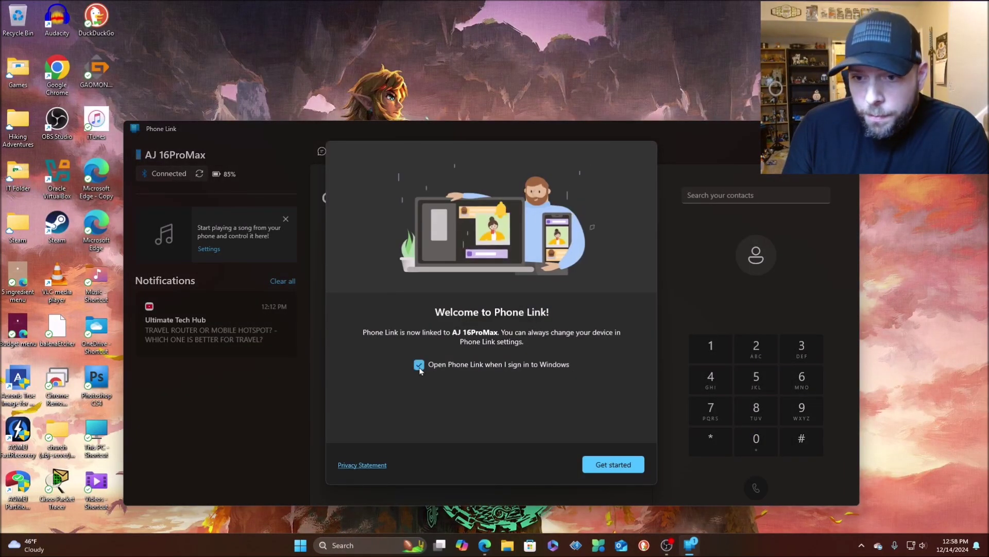
click(422, 365)
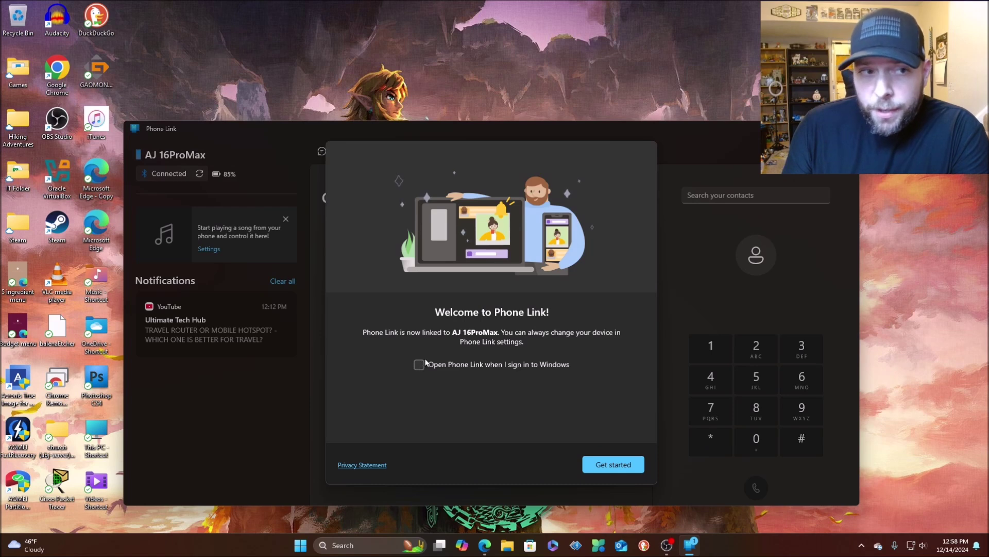
click(622, 469)
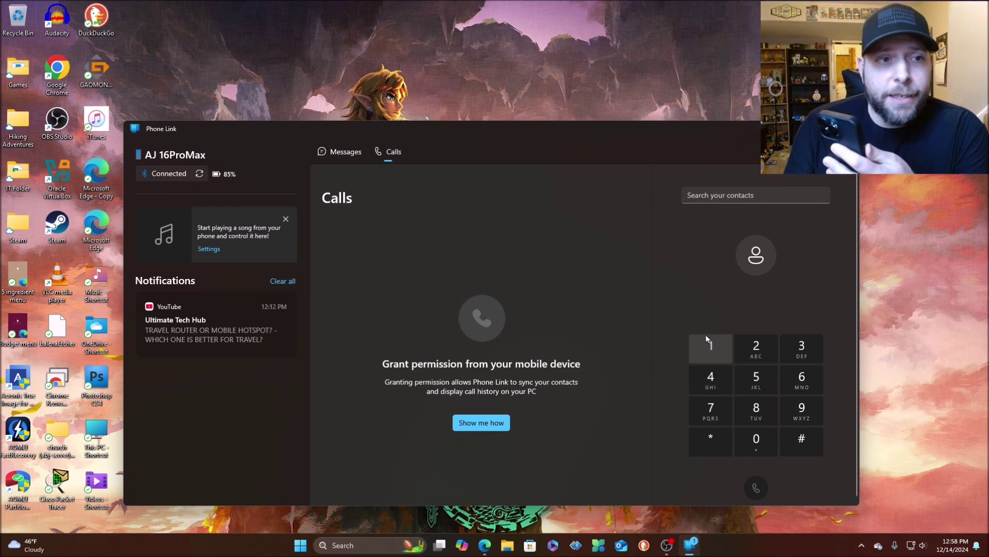
Move the window up, refresh the phone connection and view the Messages and Calls pages, clearing all notifications
drag(586, 133, 579, 50)
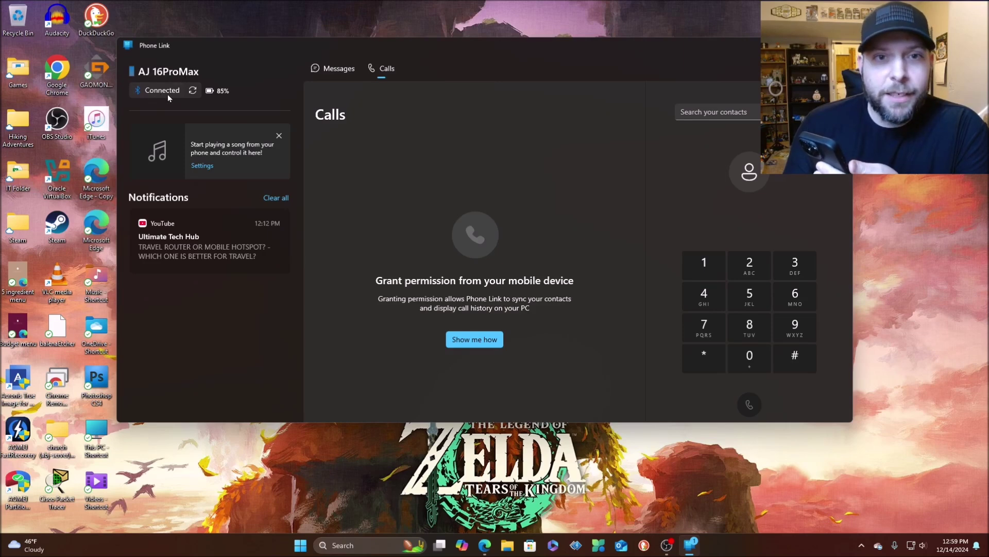
click(193, 93)
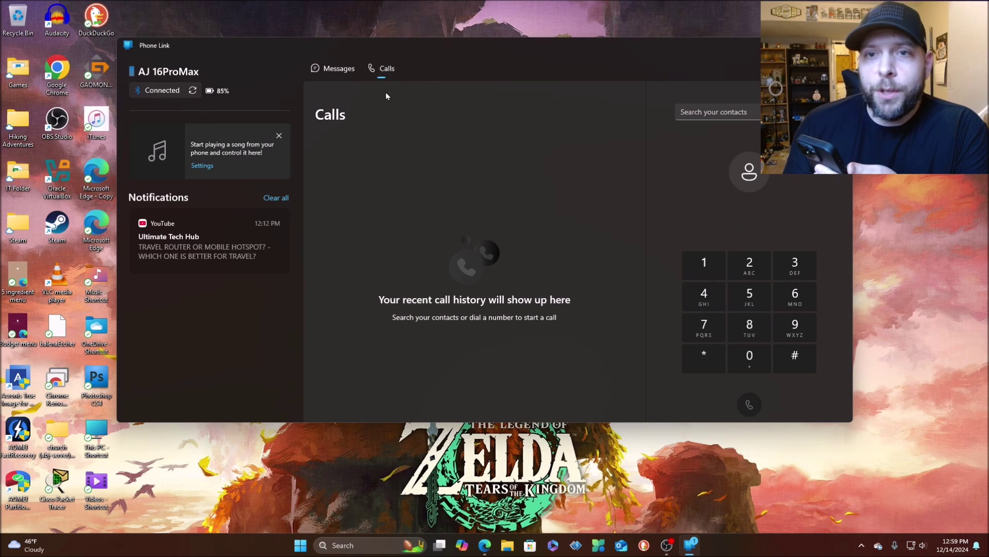
click(338, 74)
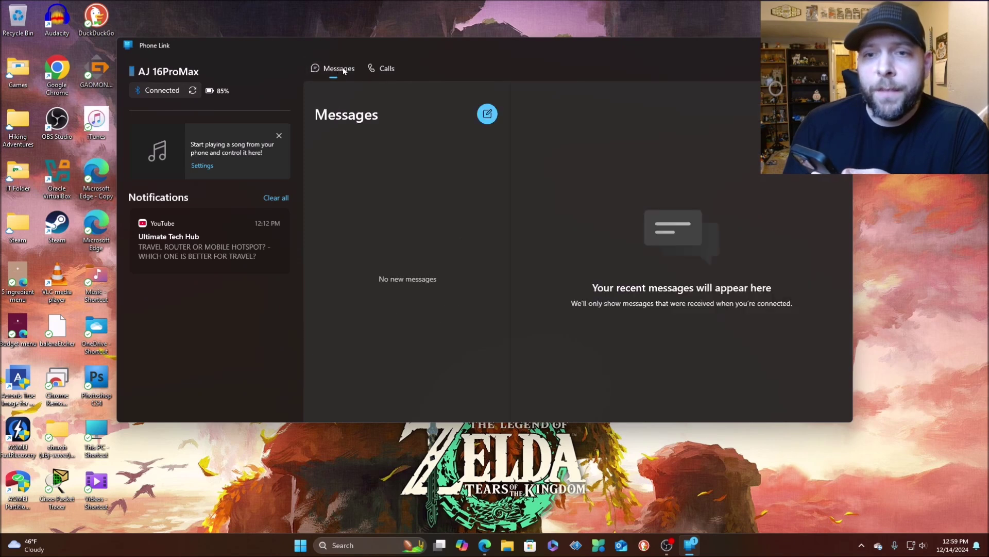
click(389, 70)
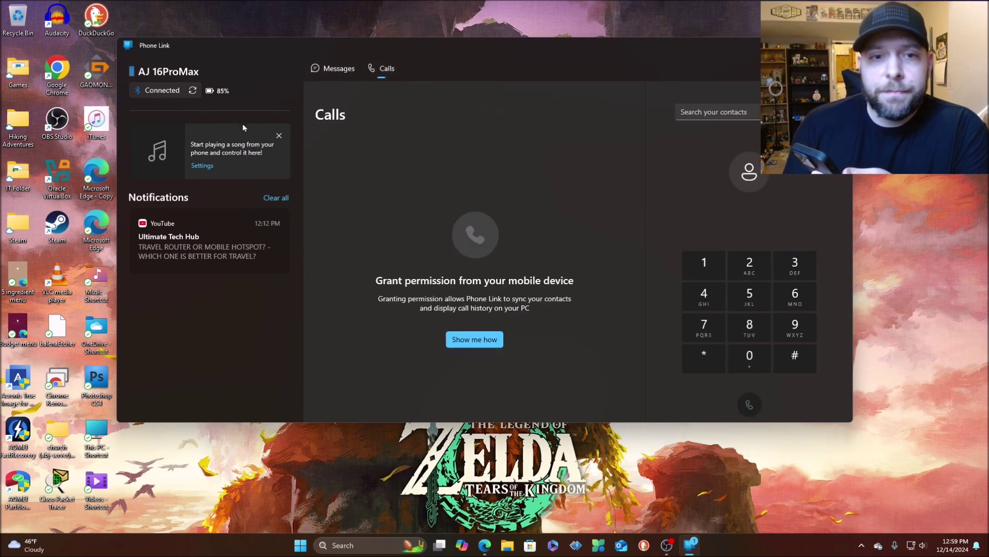
click(275, 200)
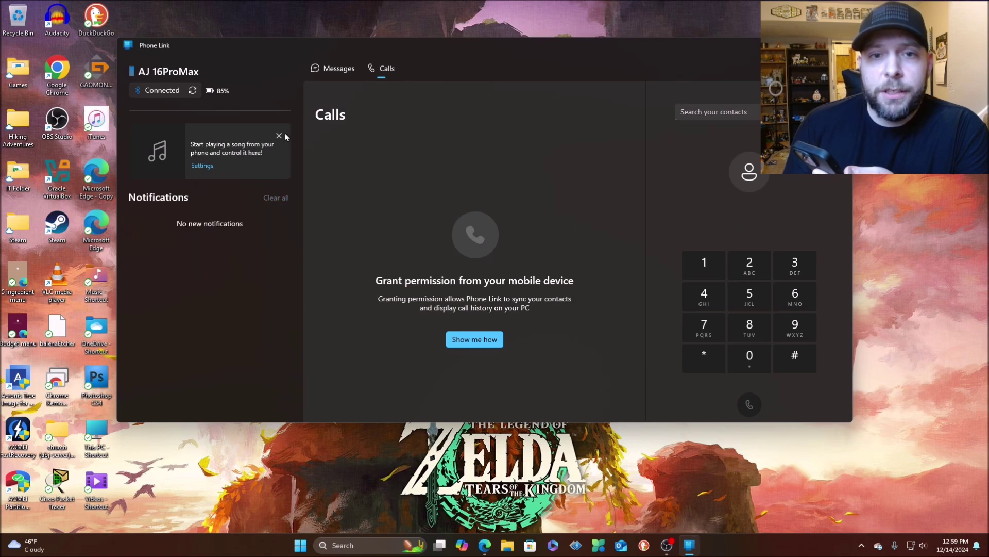
Review the Features, Devices and General settings of Phone Link, including its version details, and dismiss the audio player card
click(202, 166)
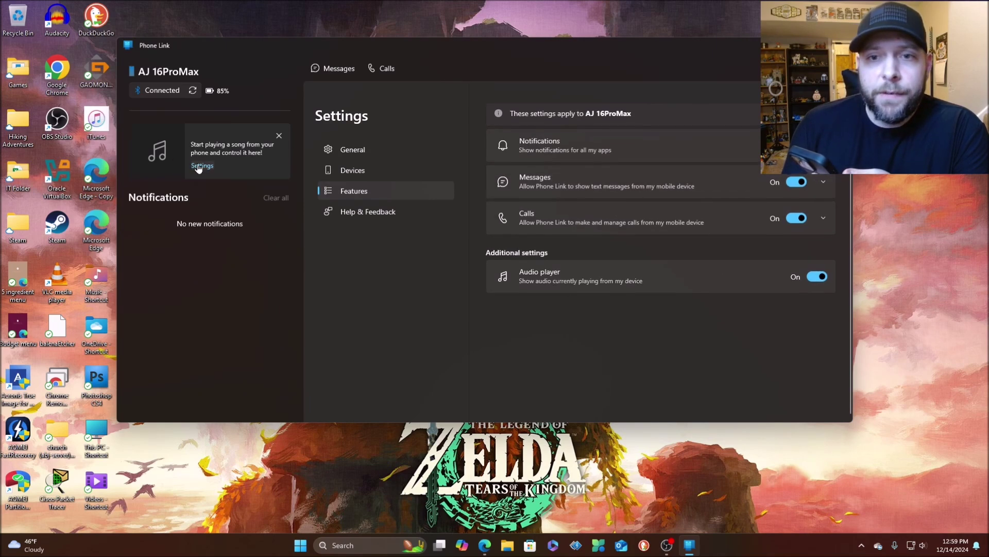
click(341, 173)
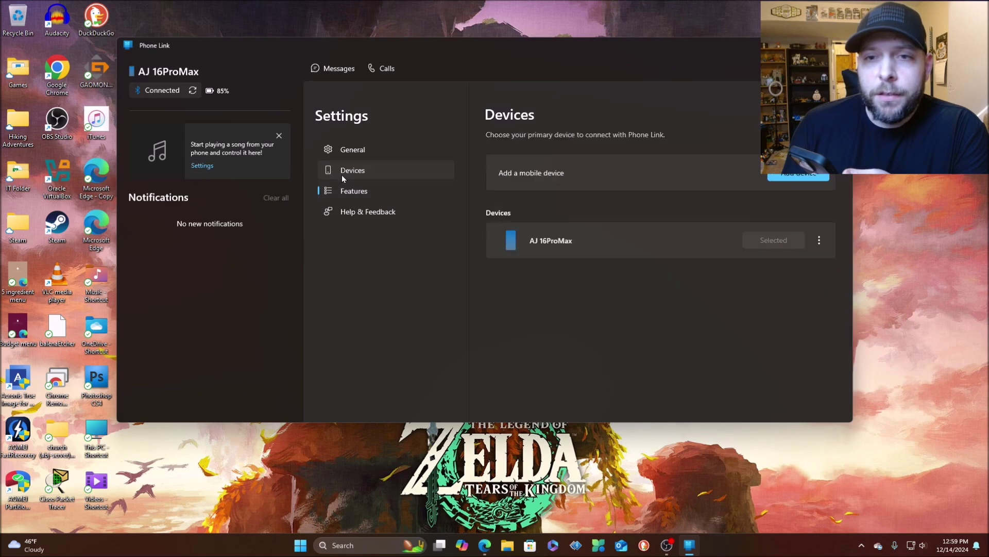
click(345, 149)
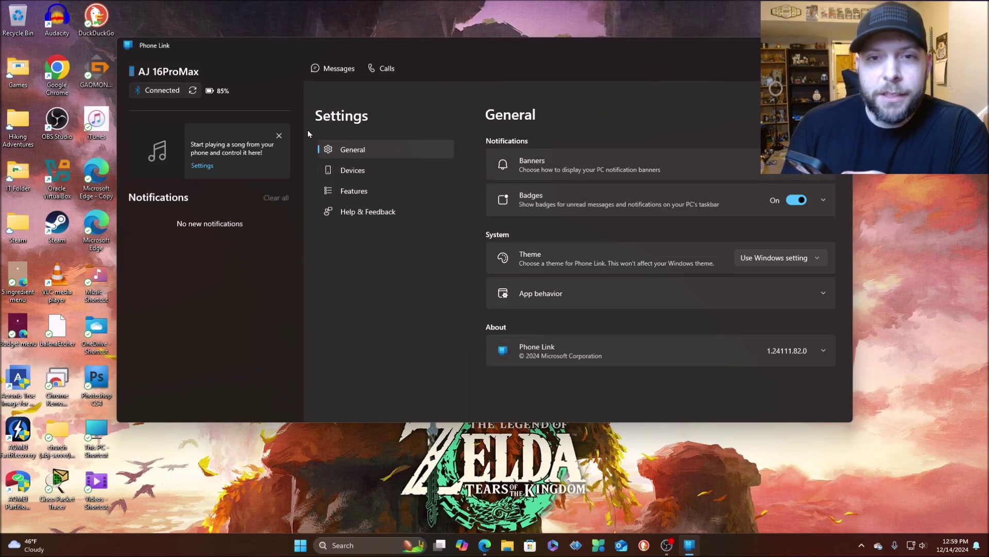
click(278, 136)
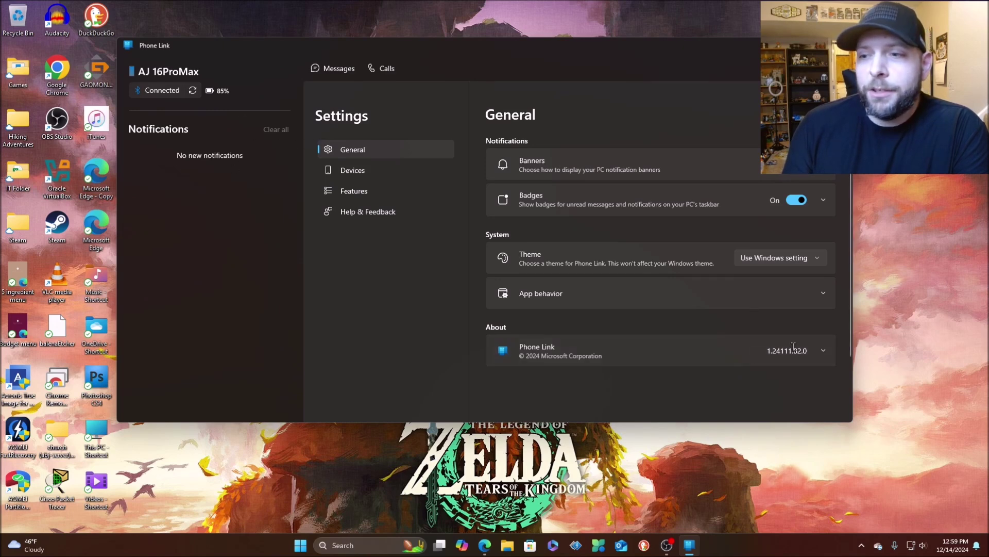
click(826, 351)
click(821, 351)
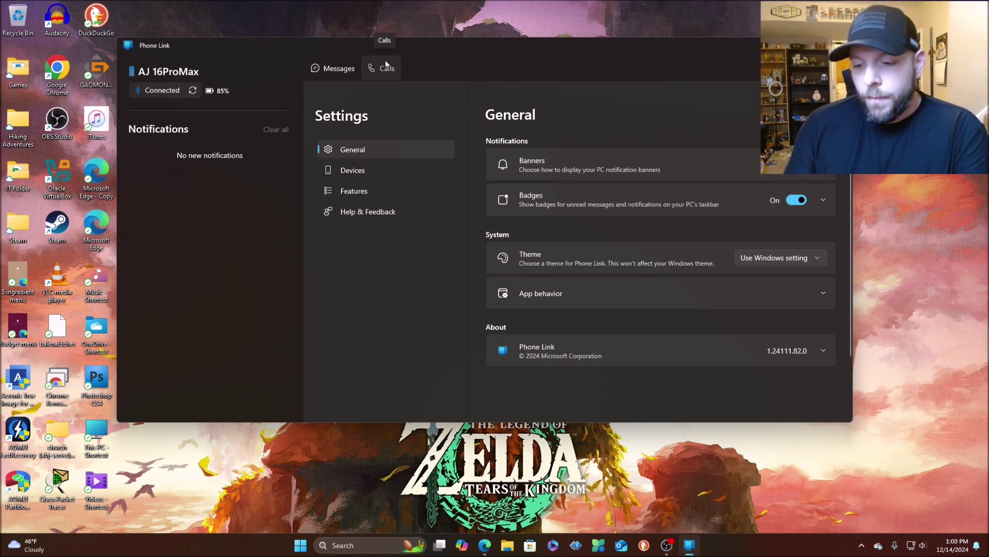
Remove the paired iPhone in the Devices settings, acknowledging that this resets Phone Link on the PC
click(345, 173)
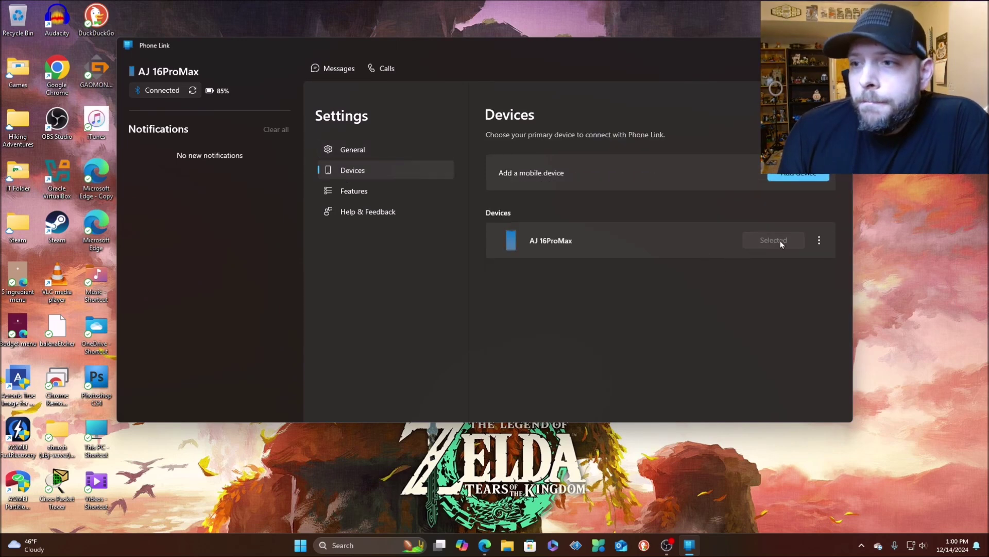
click(819, 241)
click(785, 262)
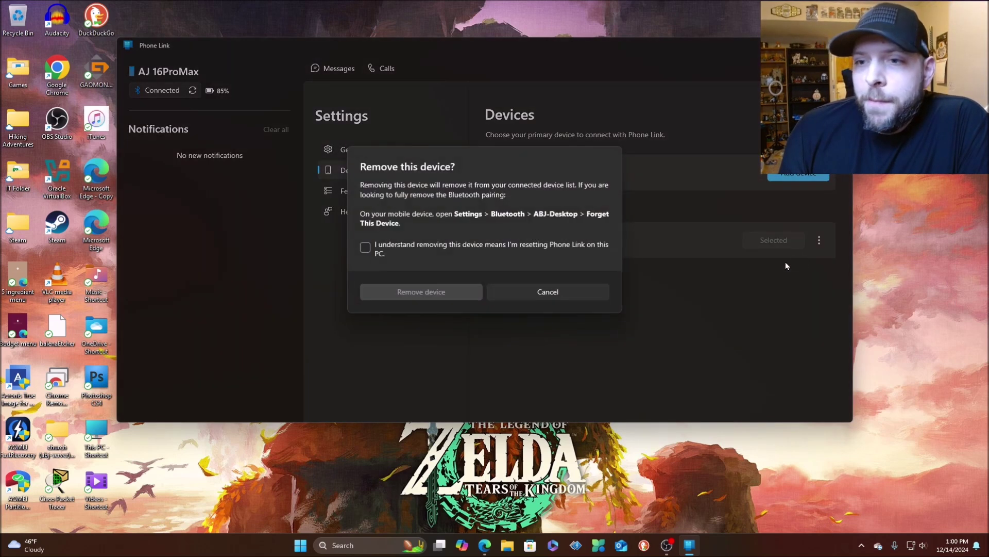
click(365, 248)
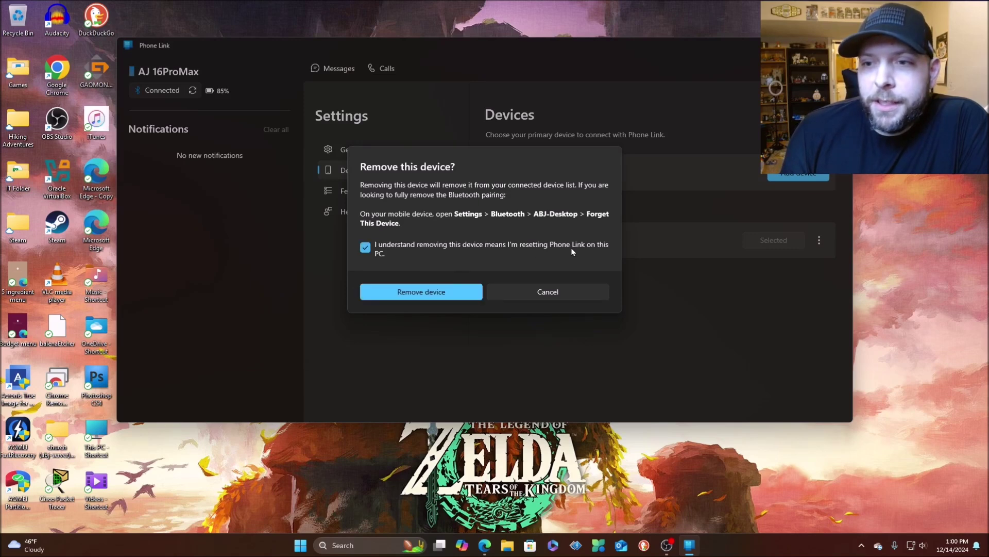
click(472, 296)
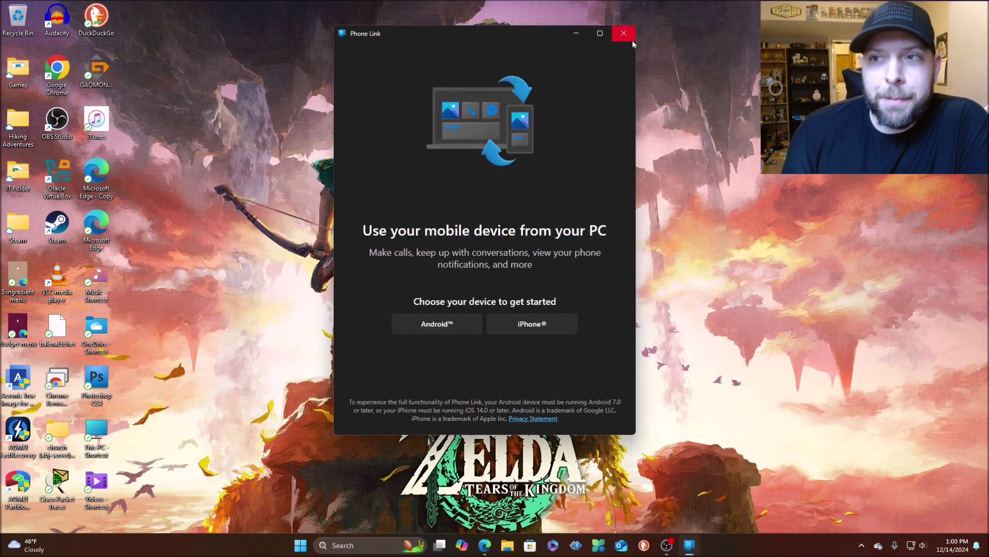
Close Phone Link, dismiss the Add a device notification and show the hidden system tray icons
click(624, 34)
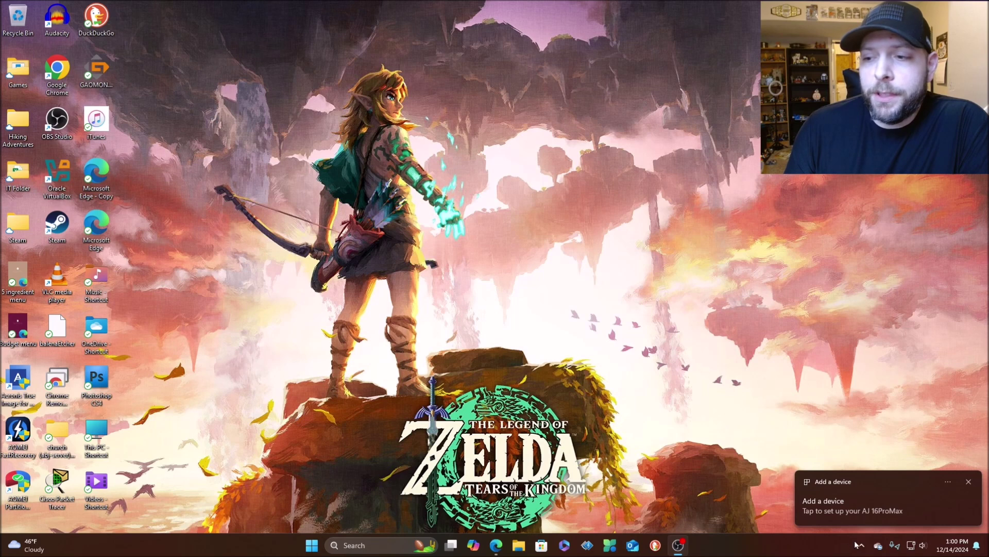
click(967, 480)
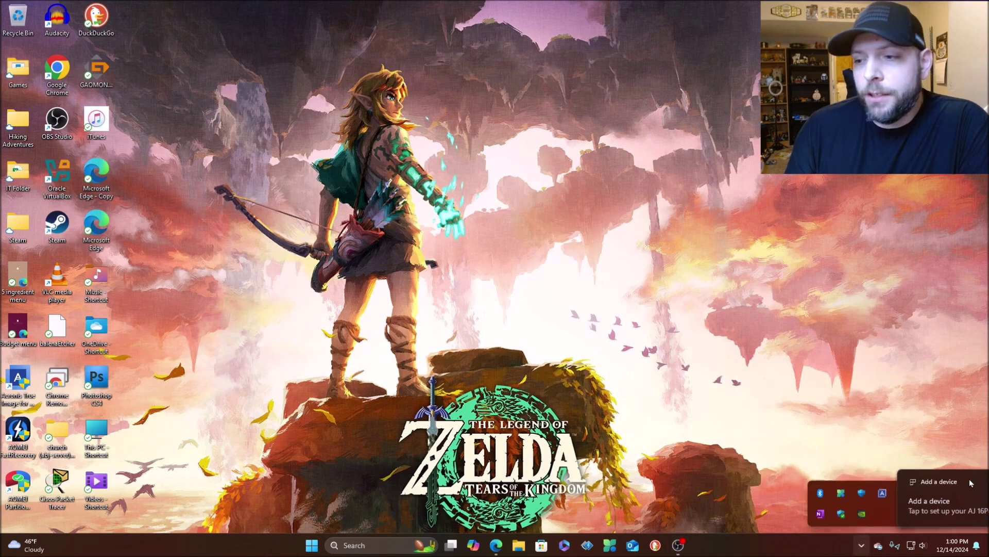
click(861, 545)
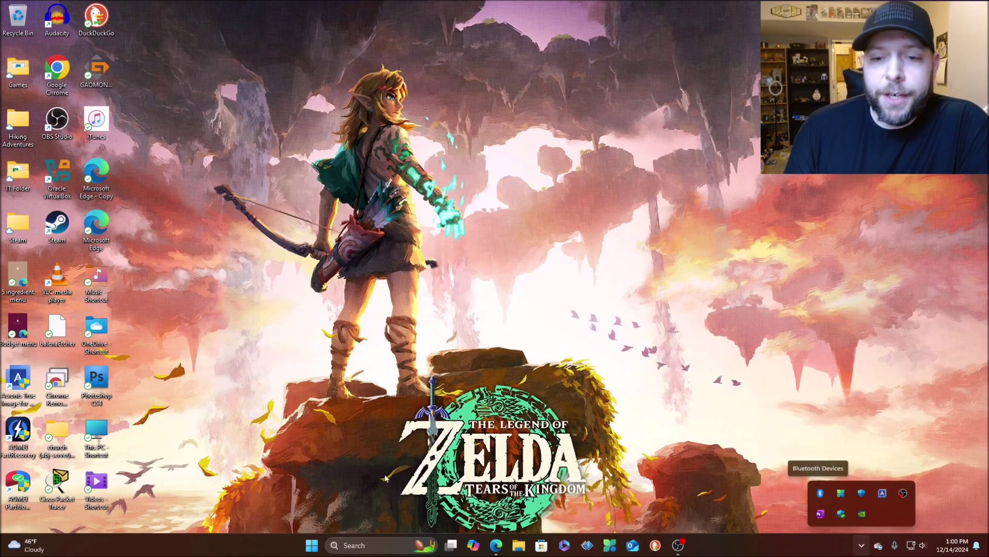
Open Bluetooth and other devices settings from the recent Windows searches, close Settings, and briefly view the recent searches again
click(364, 545)
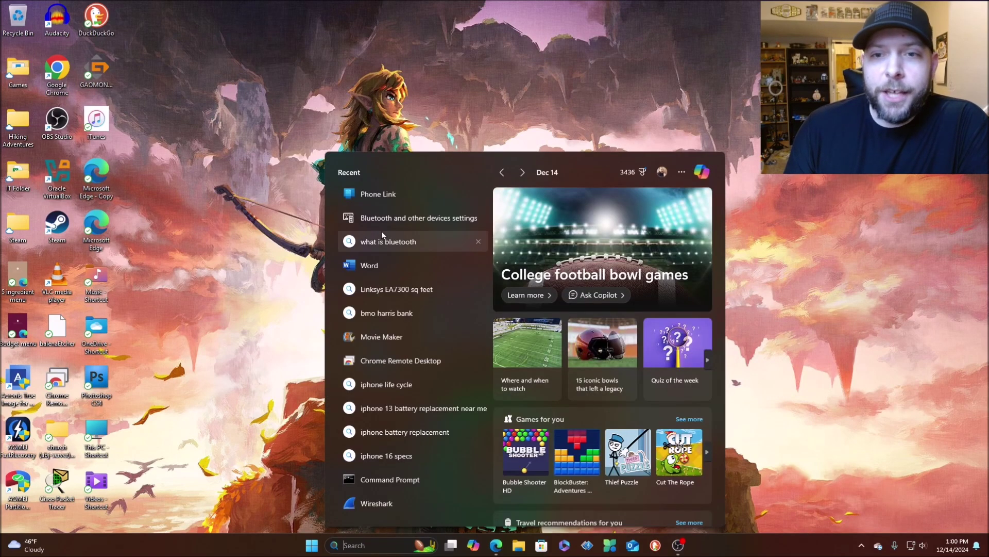
click(457, 221)
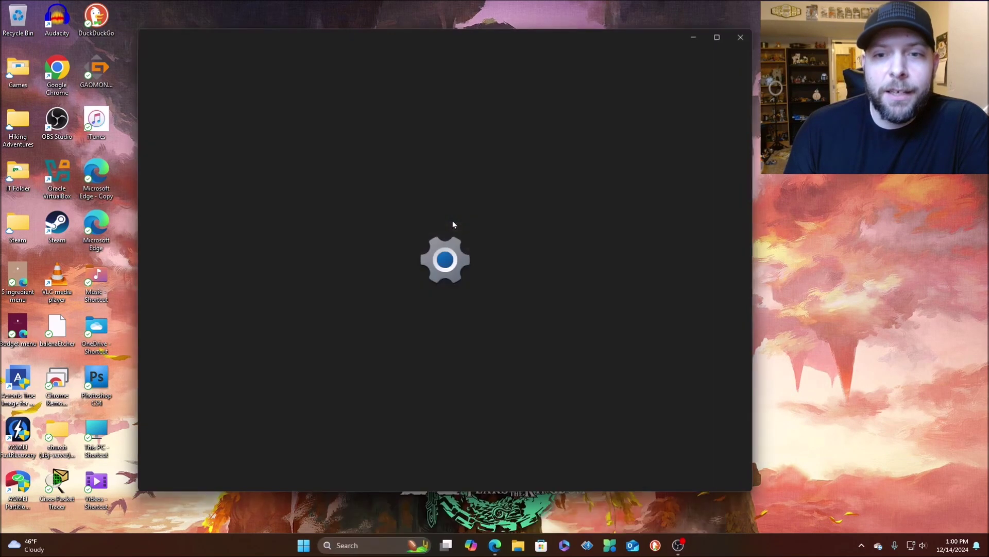
click(744, 35)
click(334, 542)
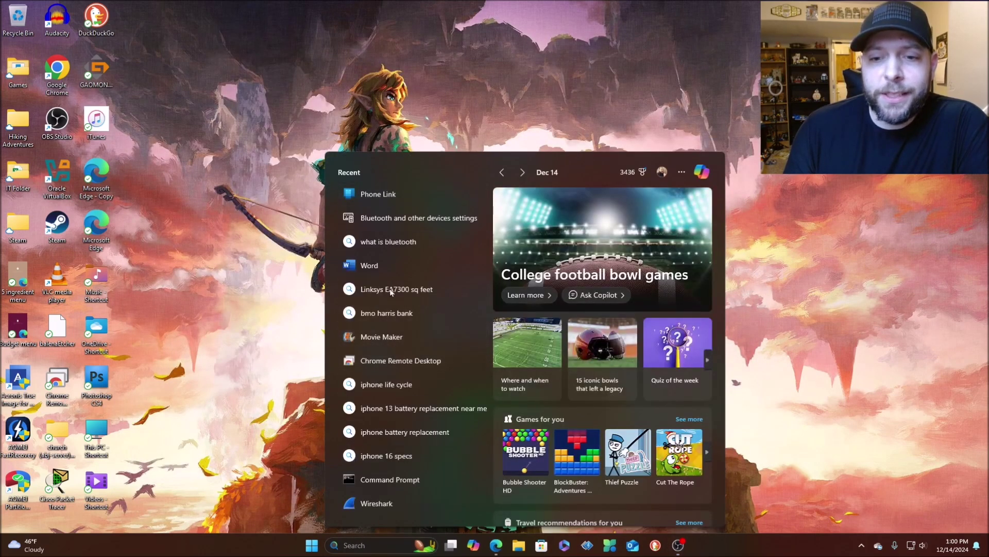
click(296, 206)
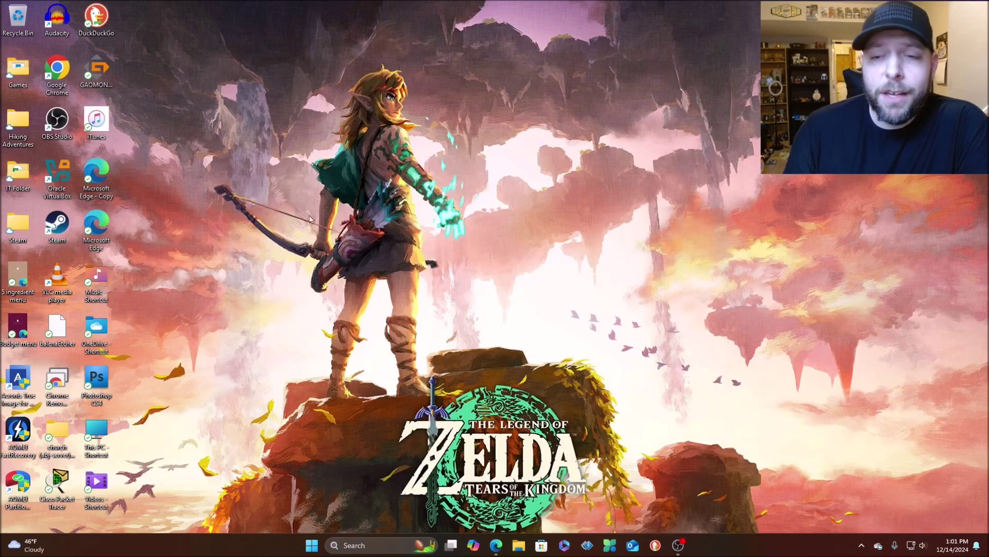